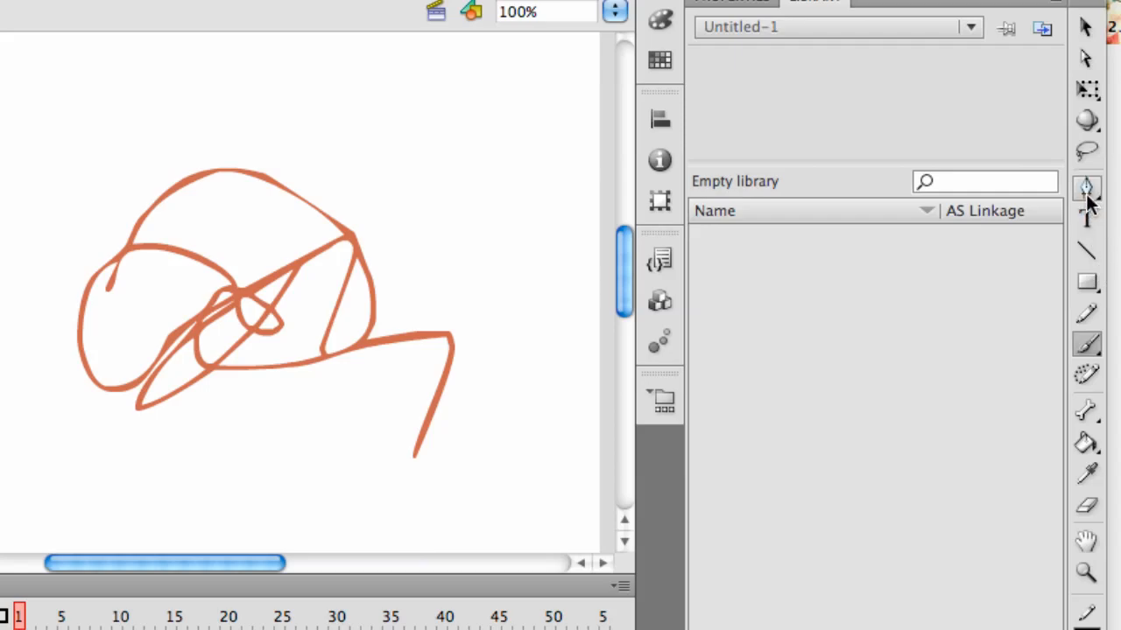
Step: Select the brush drawing's outline with the Subselection tool and change Layer 1's outline color from its properties to dark blue
click(1084, 60)
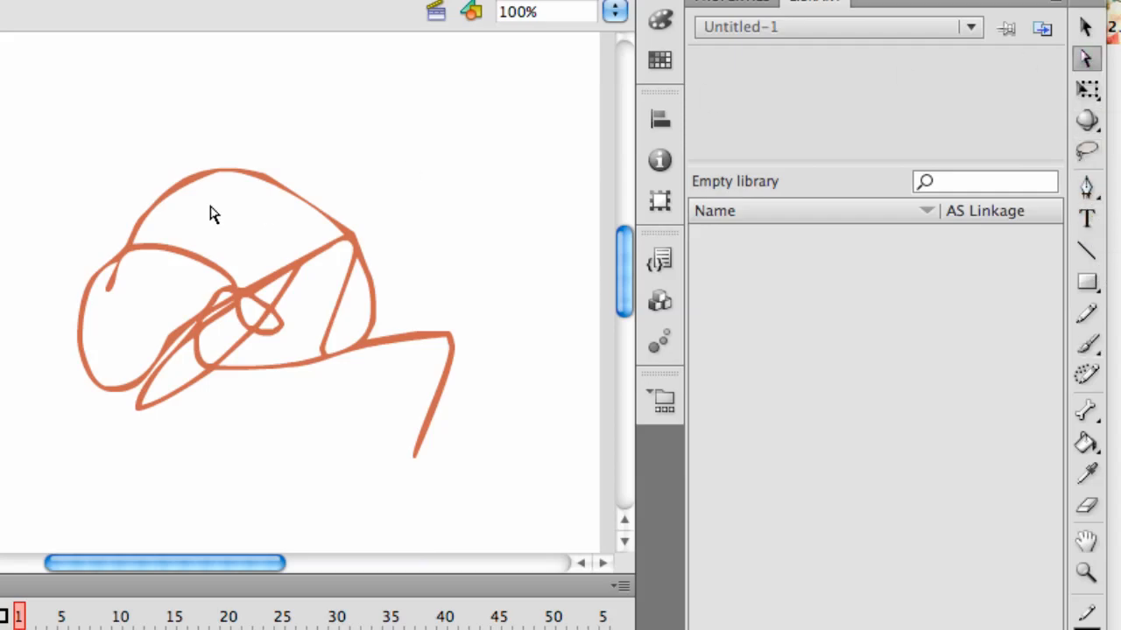
click(171, 188)
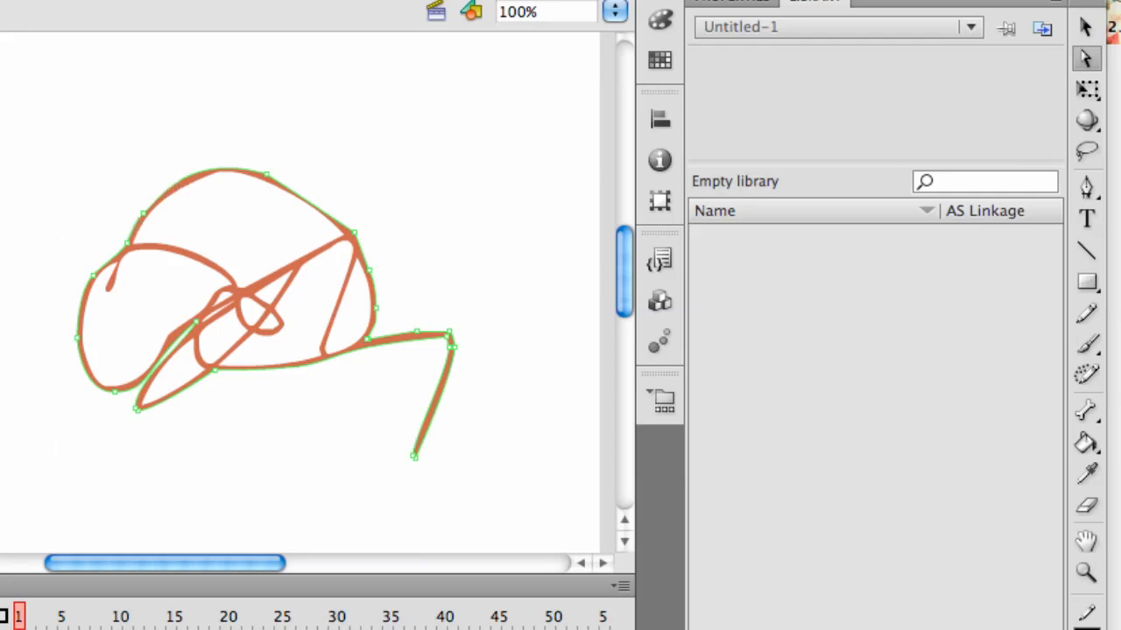
click(466, 581)
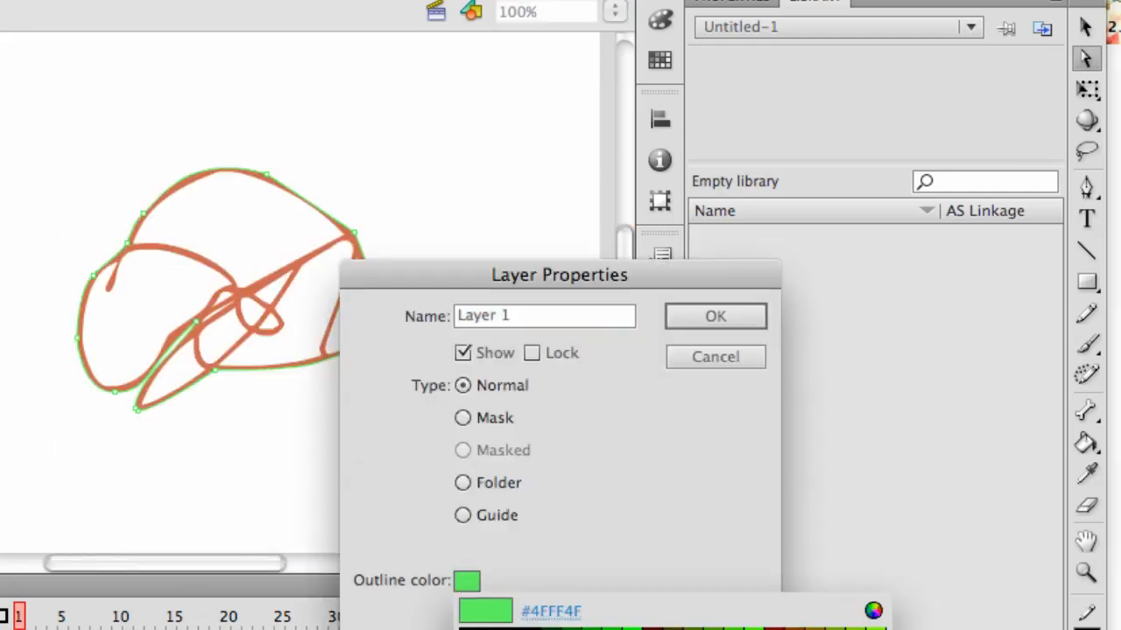
click(509, 629)
click(700, 317)
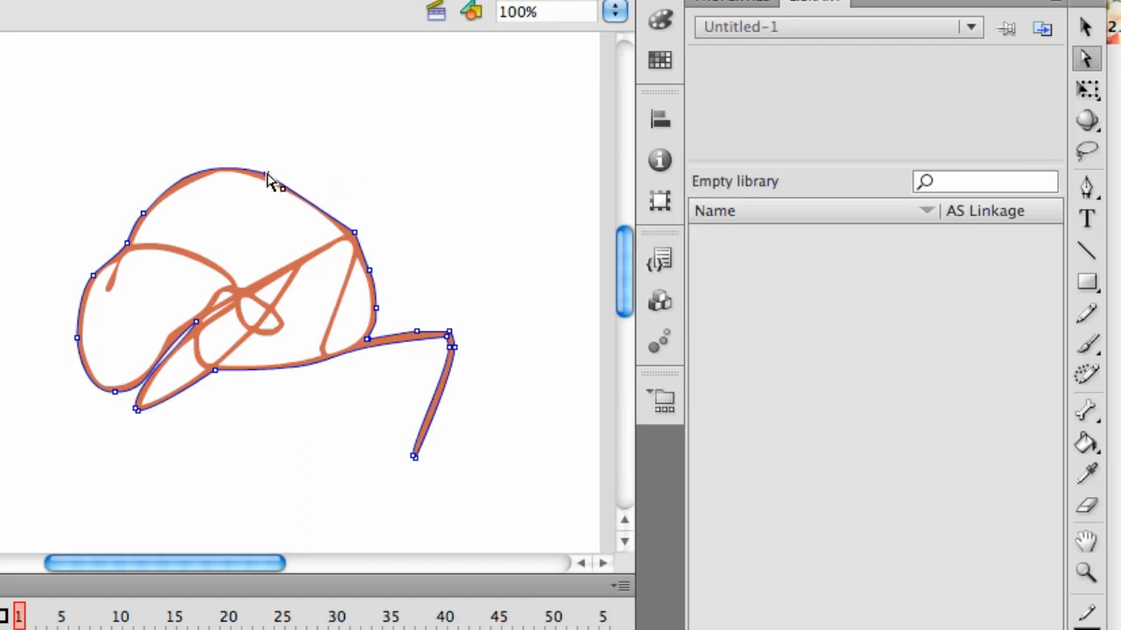
Step: Pull the anchor point on the upper arc of the brush drawing up and outward, enlarge that area, and reposition the point
drag(268, 175, 333, 127)
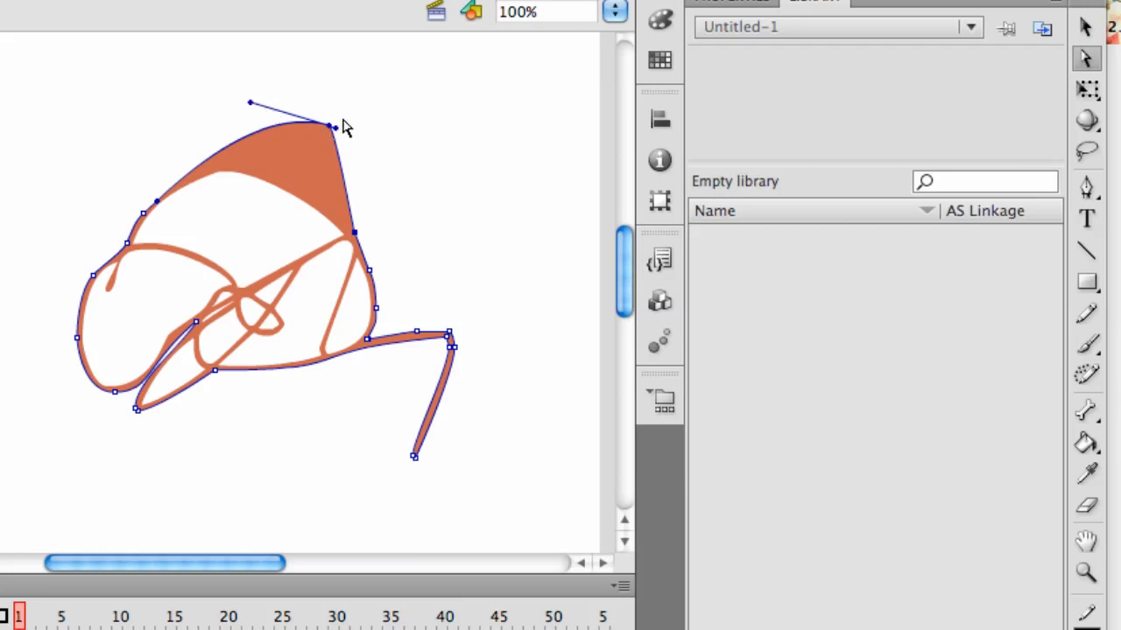
click(1085, 571)
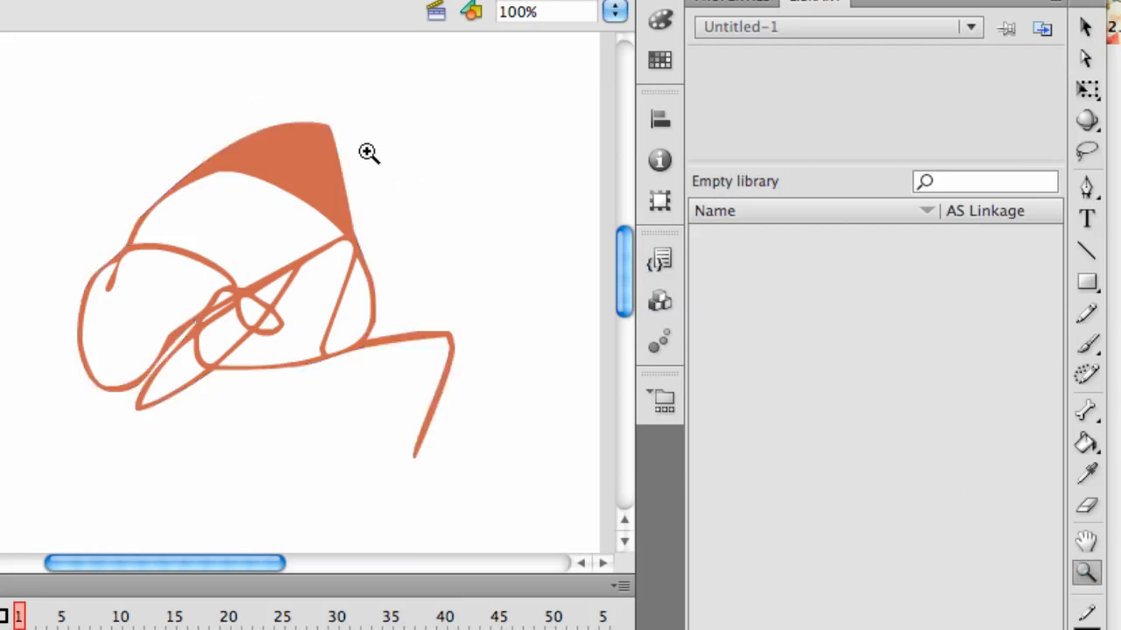
click(311, 125)
click(108, 303)
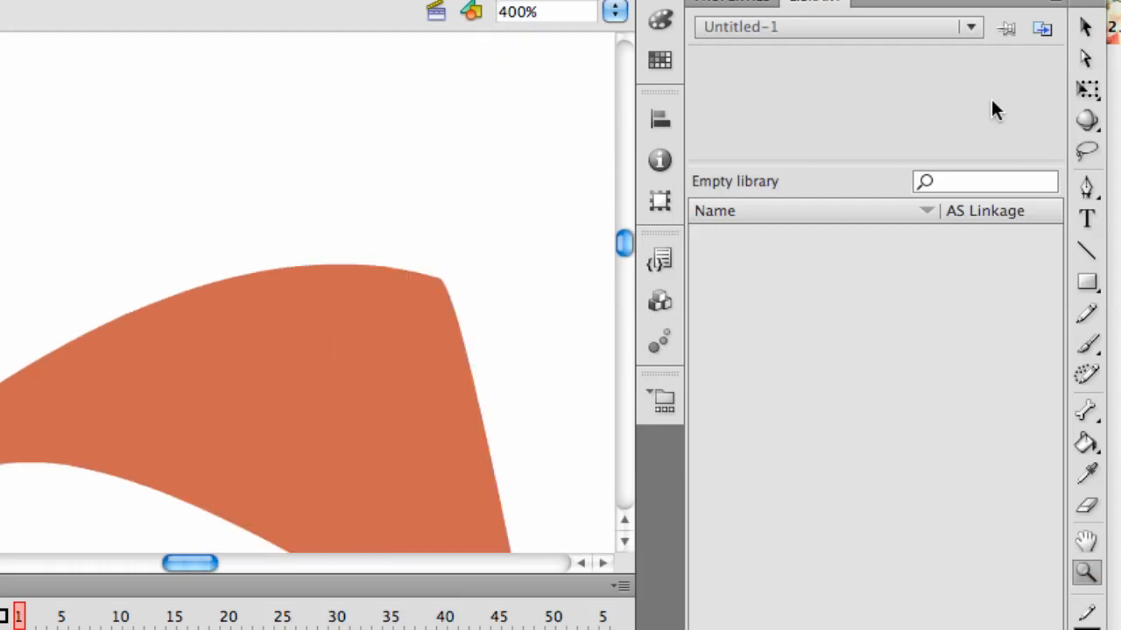
click(1085, 58)
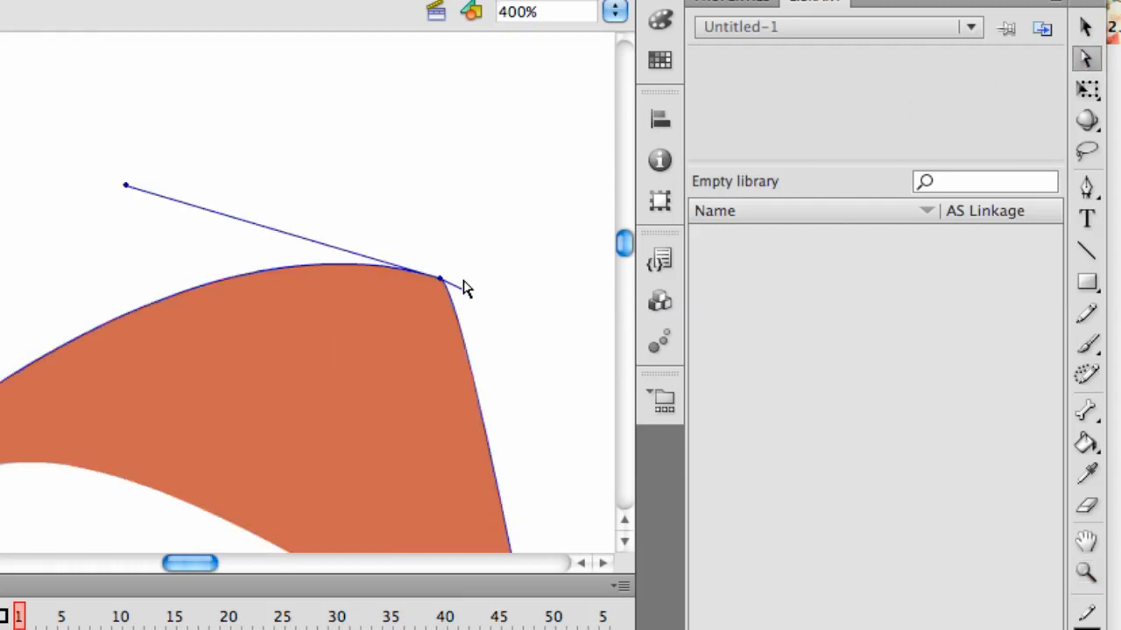
drag(442, 280, 296, 270)
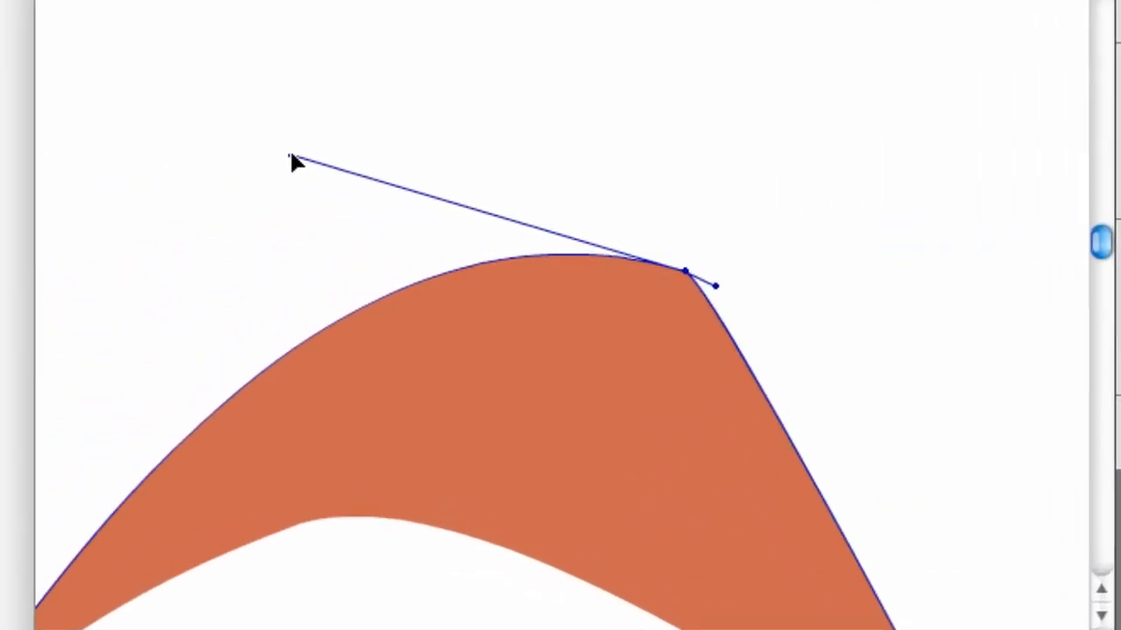
Step: Reshape the curve around the raised anchor point by swinging and lengthening its two tangent handles, and return to 100% magnification
drag(291, 156, 690, 61)
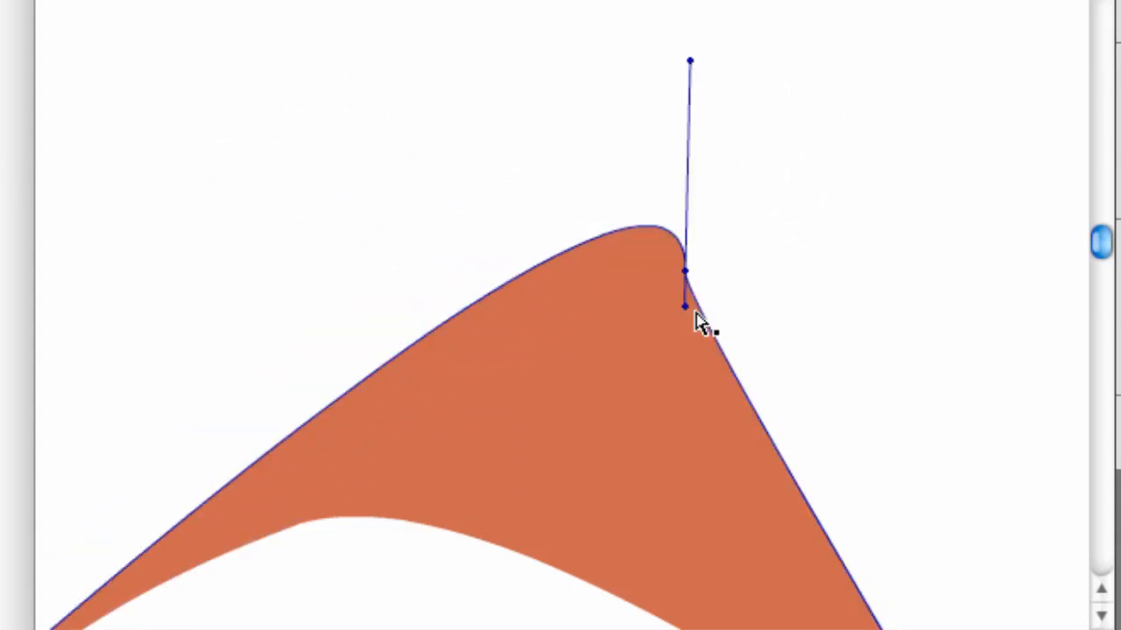
drag(684, 305, 978, 299)
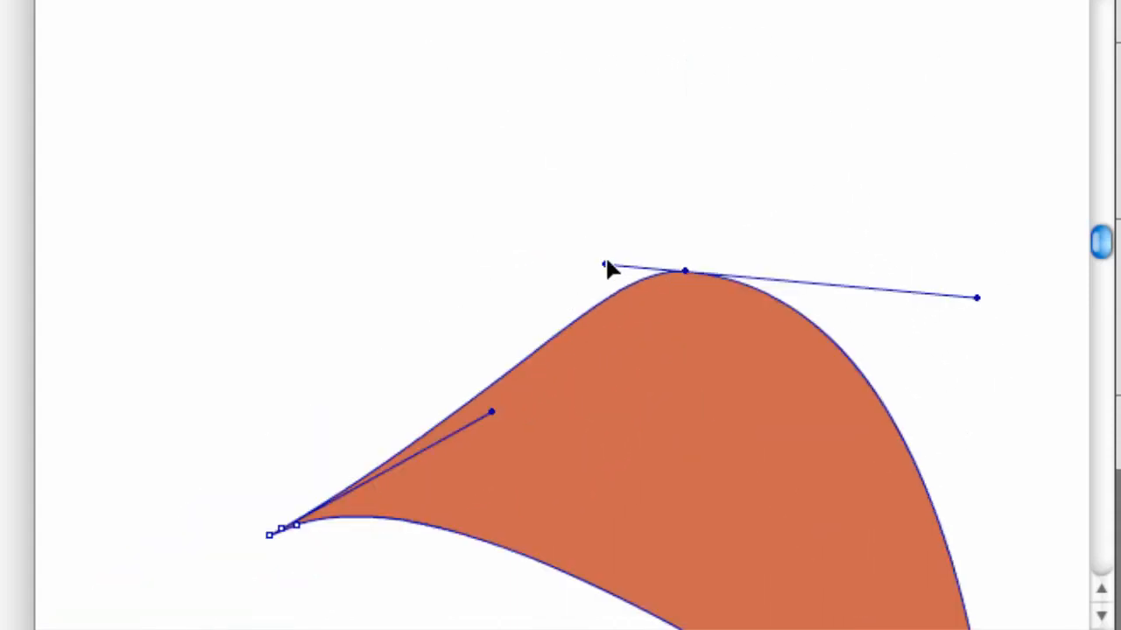
drag(604, 264, 195, 331)
scroll(716, 367, down, 5)
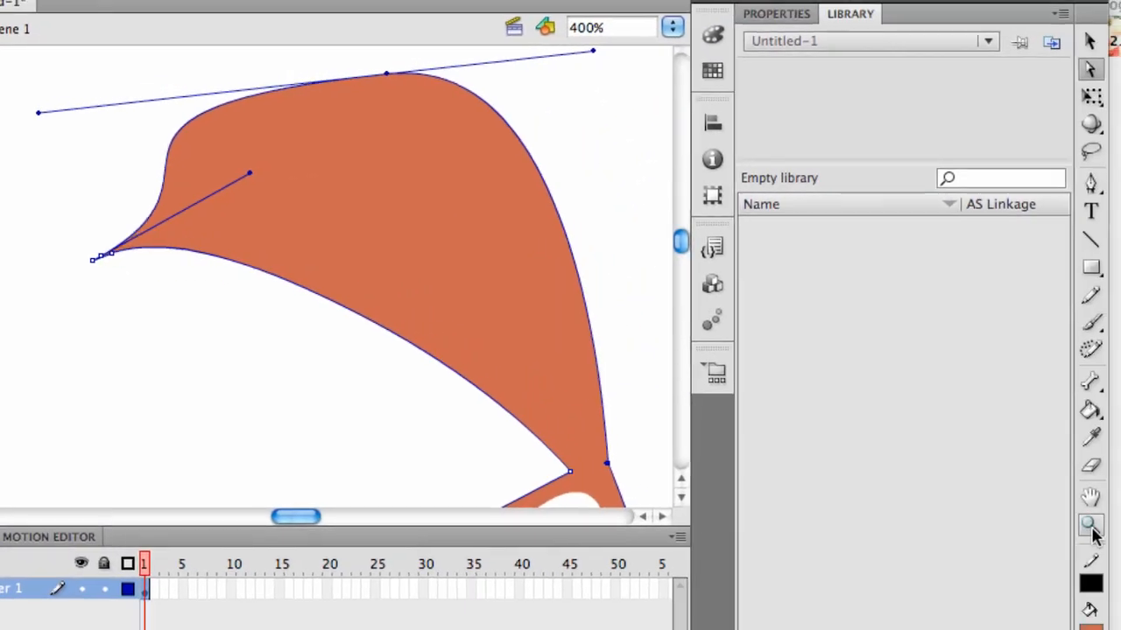
double_click(1089, 527)
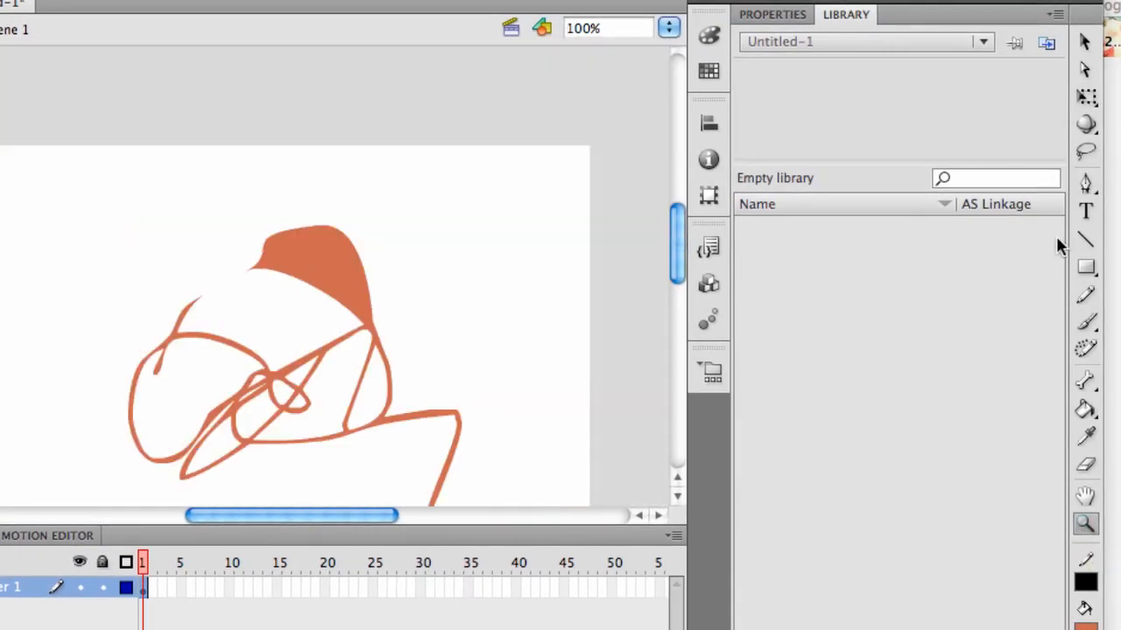
scroll(620, 375, down, 2)
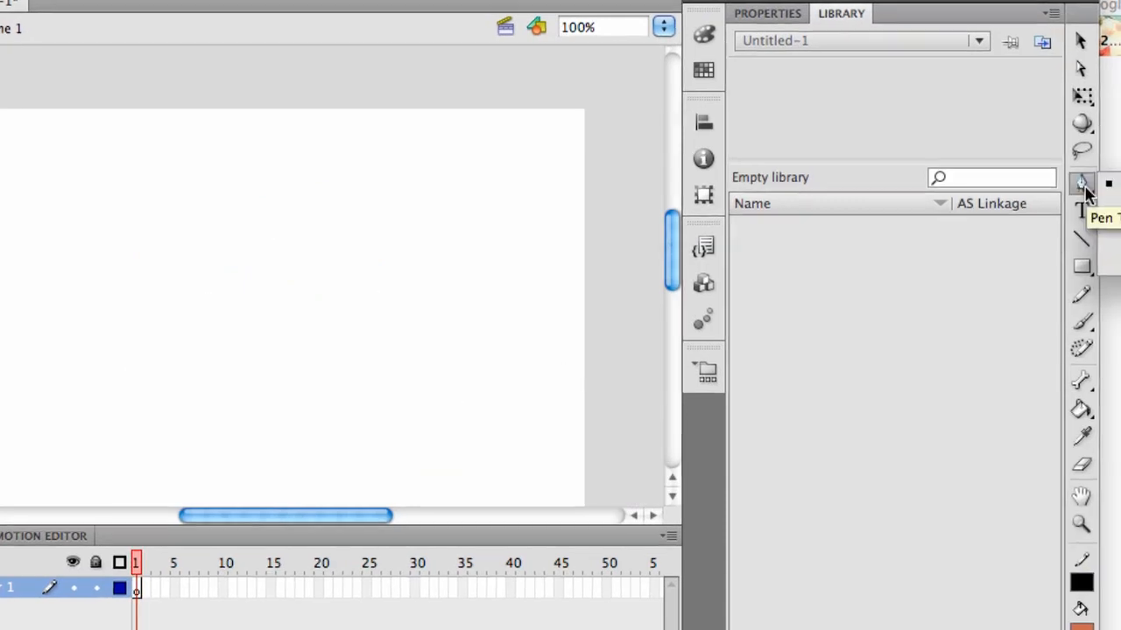
Step: Draw a closed five-sided shape with straight edges on the empty stage using the Pen tool
click(1086, 183)
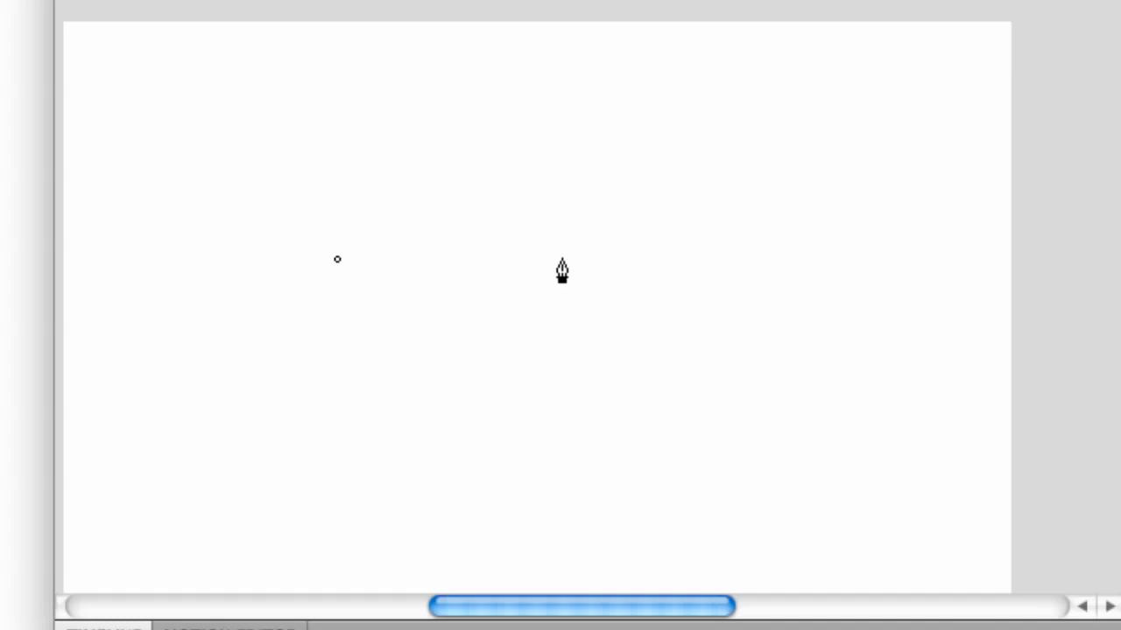
click(645, 150)
click(807, 346)
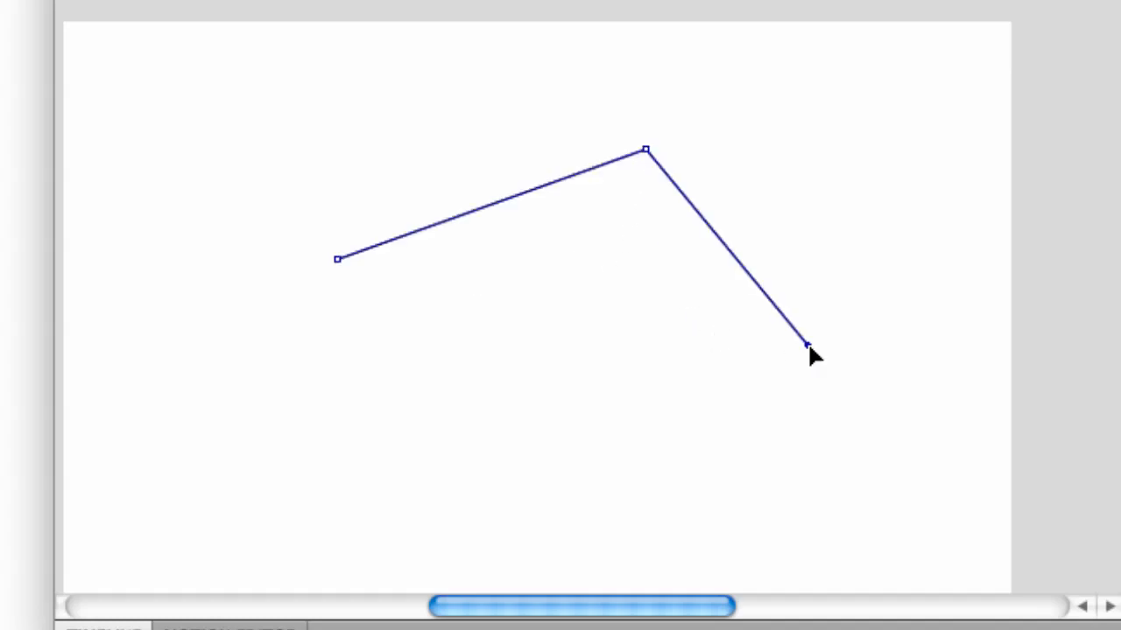
click(538, 397)
click(392, 359)
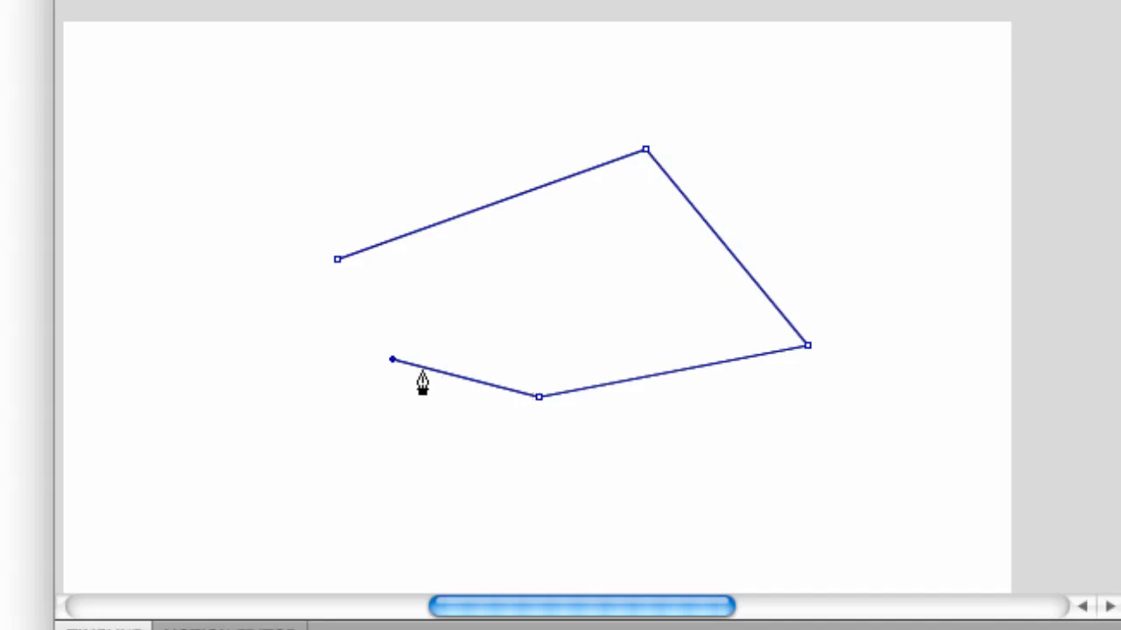
click(338, 260)
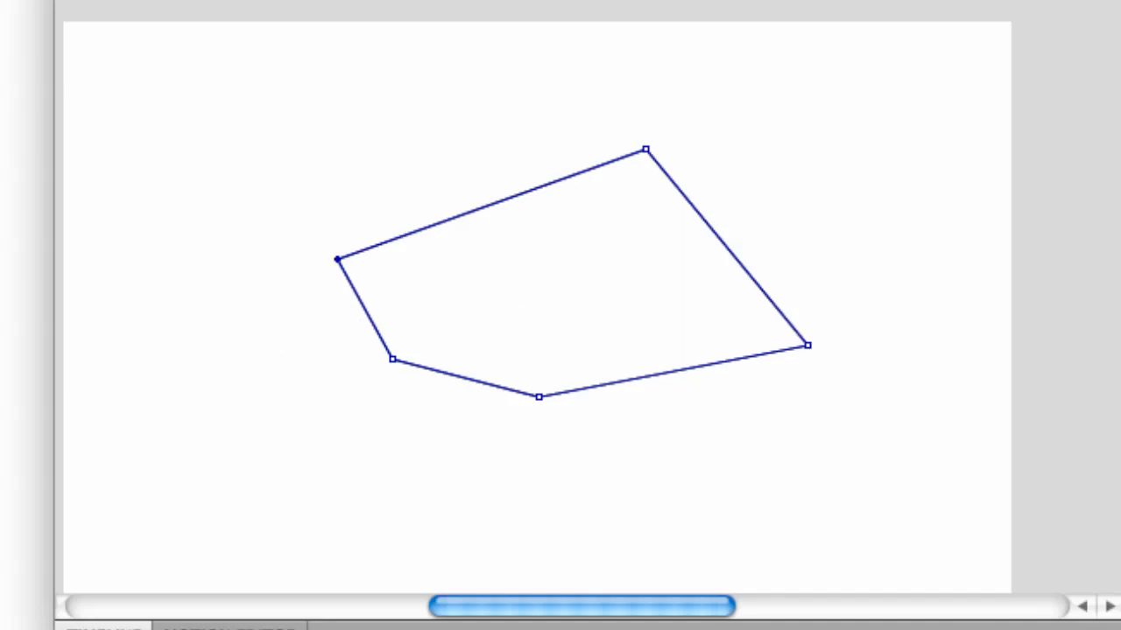
Step: Fill the five-sided shape with the current orange color, and delete the whole shape from the stage
key(k)
click(575, 310)
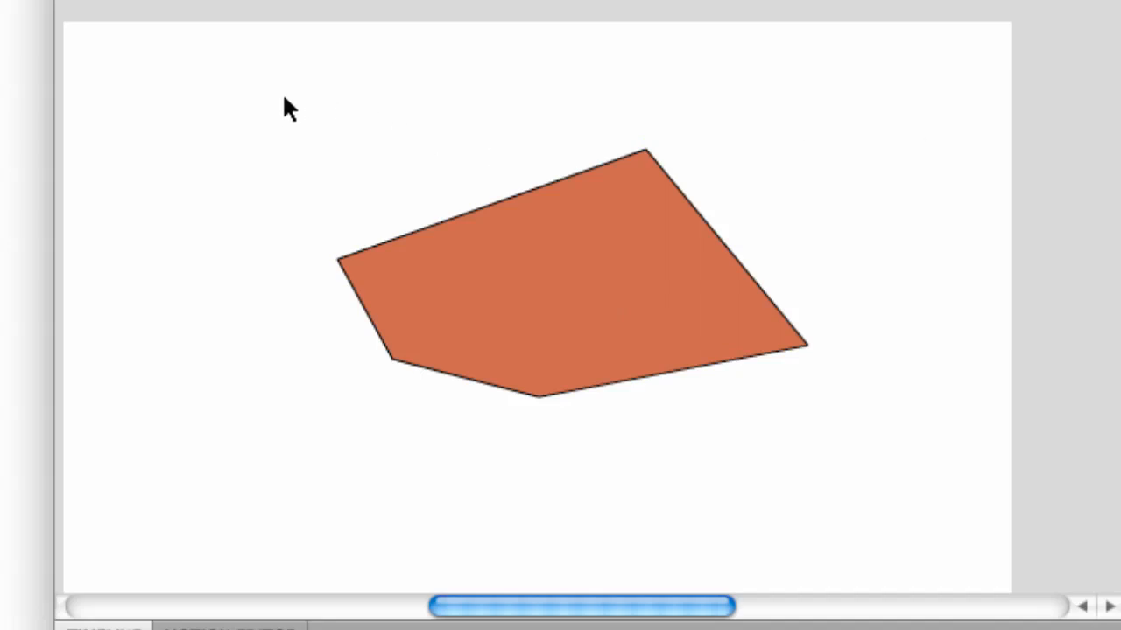
drag(264, 99, 941, 500)
key(Delete)
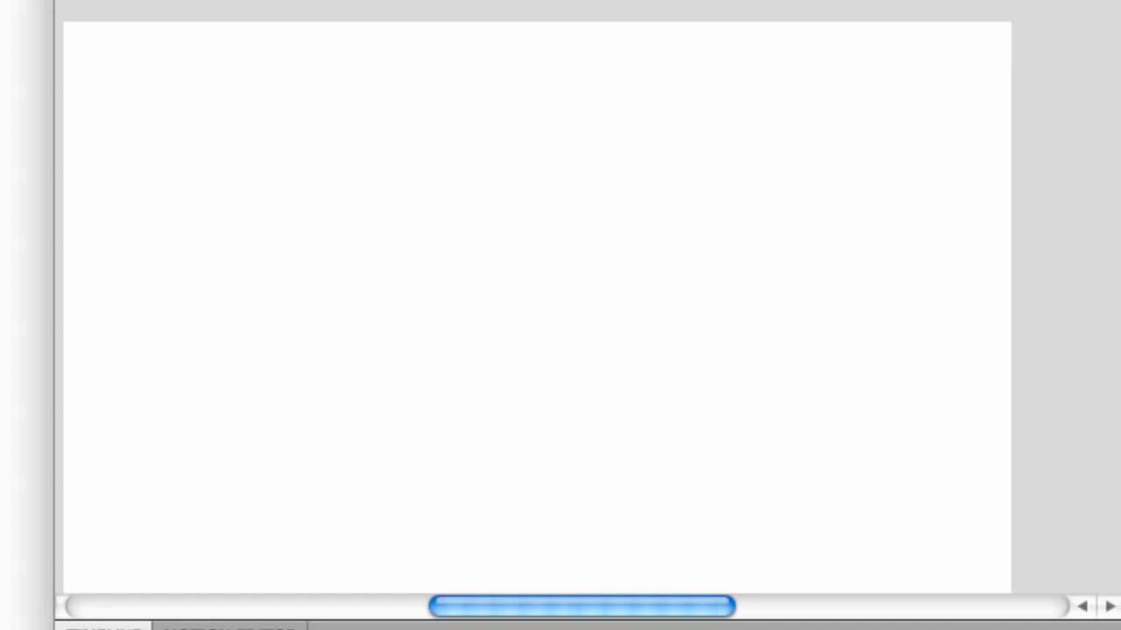
Step: Draw a closed curved shape with four anchor points using the Pen tool, and fill it with the current orange color
drag(420, 288, 497, 235)
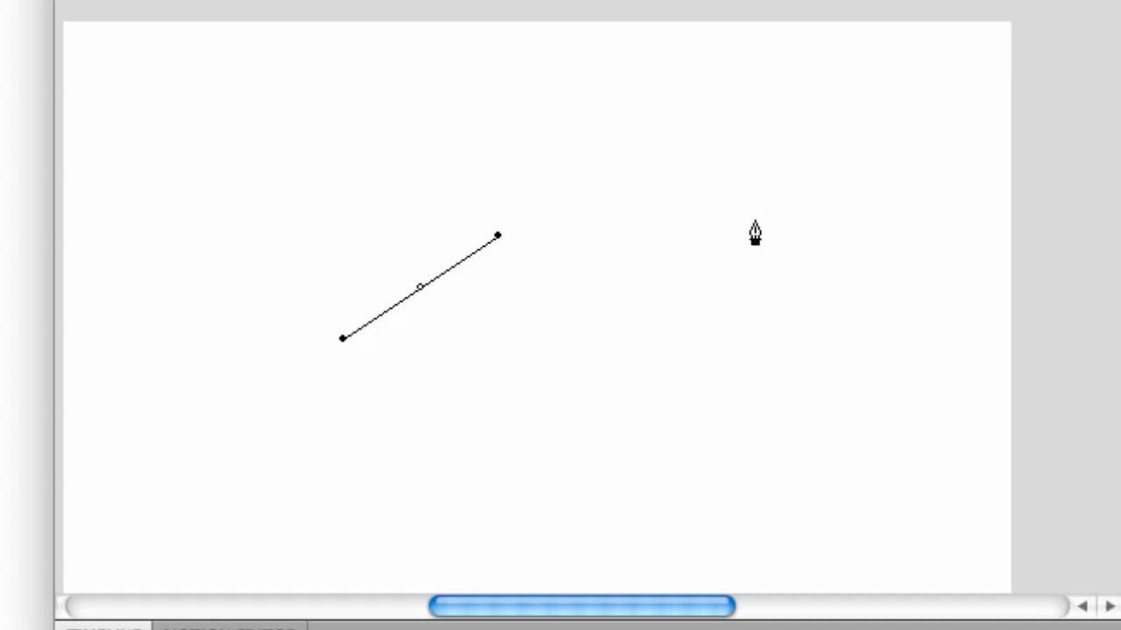
drag(754, 218, 774, 271)
drag(778, 482, 485, 470)
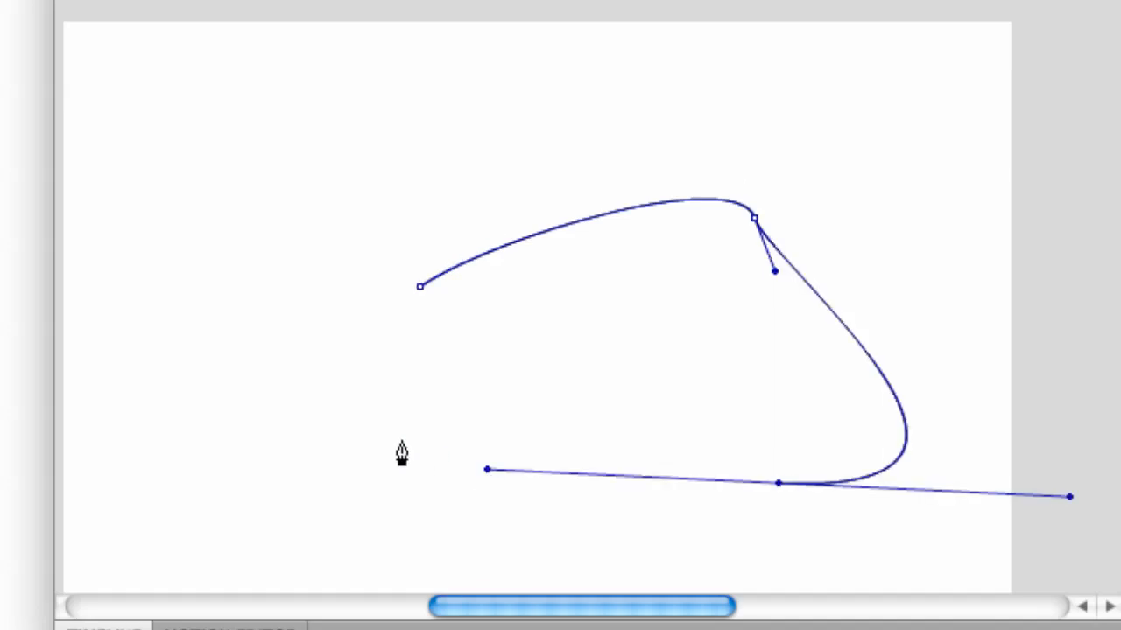
drag(340, 408, 393, 329)
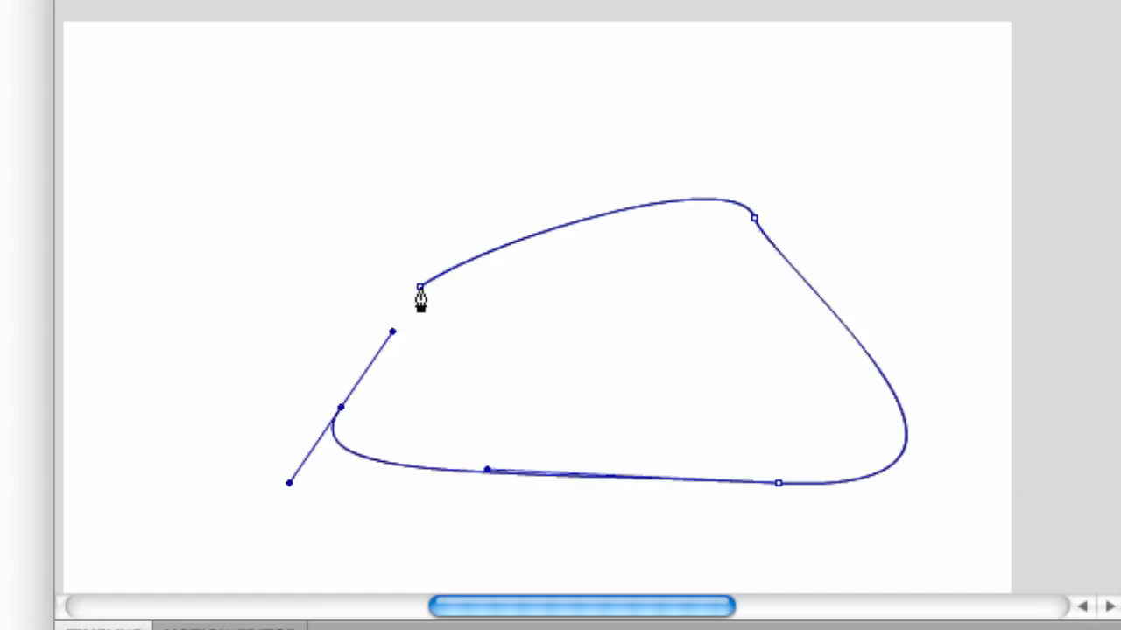
drag(419, 286, 497, 234)
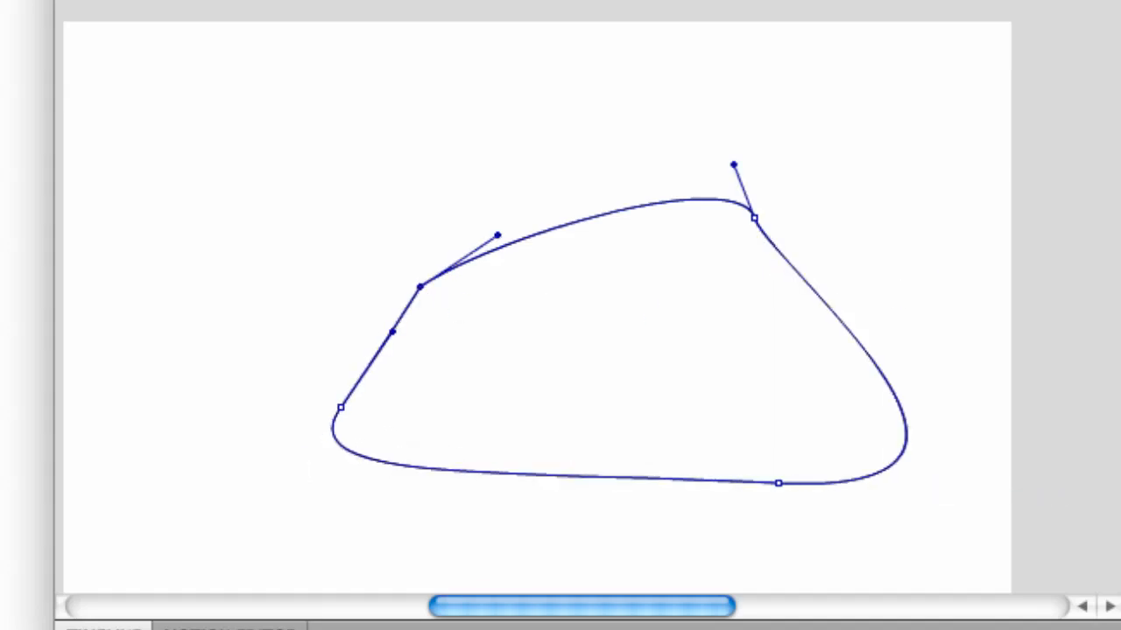
key(k)
click(636, 367)
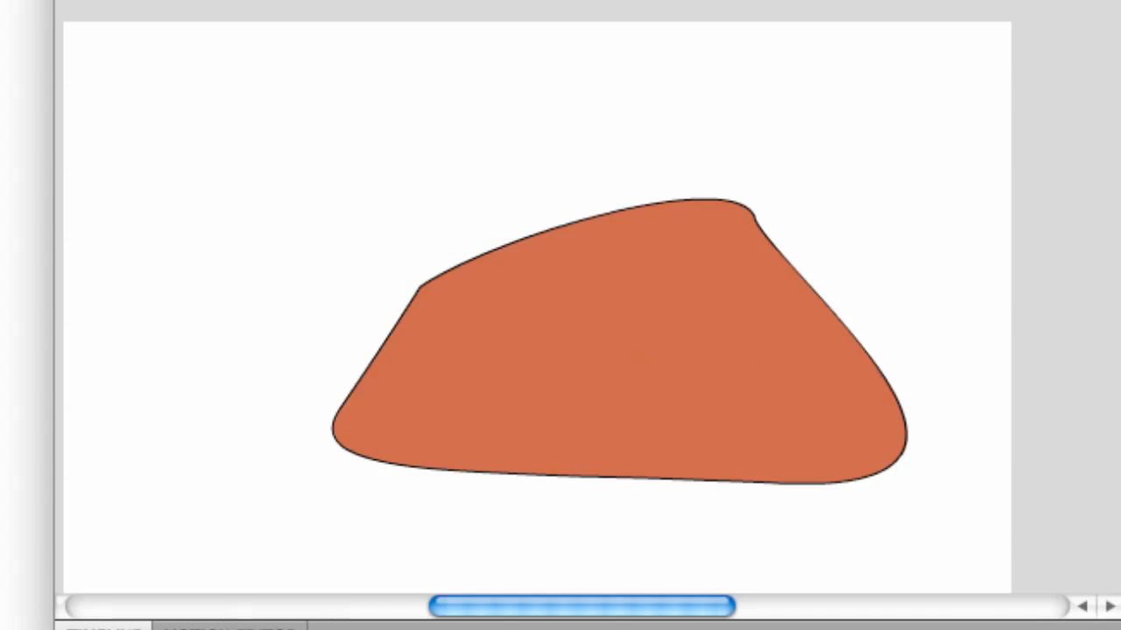
Step: Add an anchor point on the lower-right bend of the orange shape and adjust its tangent handle to reshape the curve
key(a)
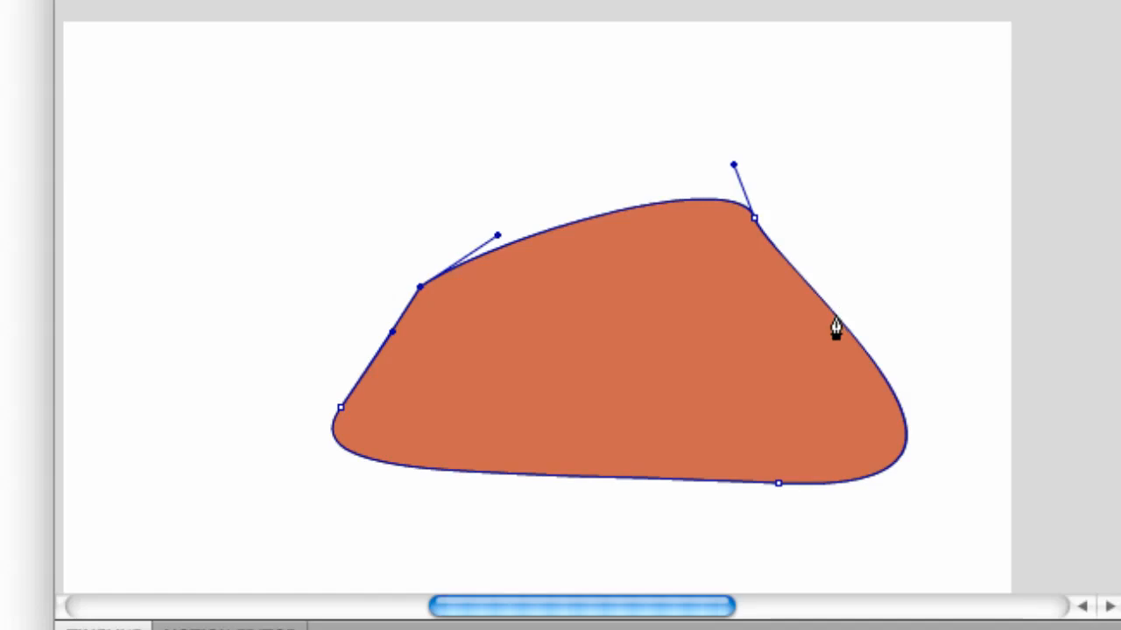
click(901, 456)
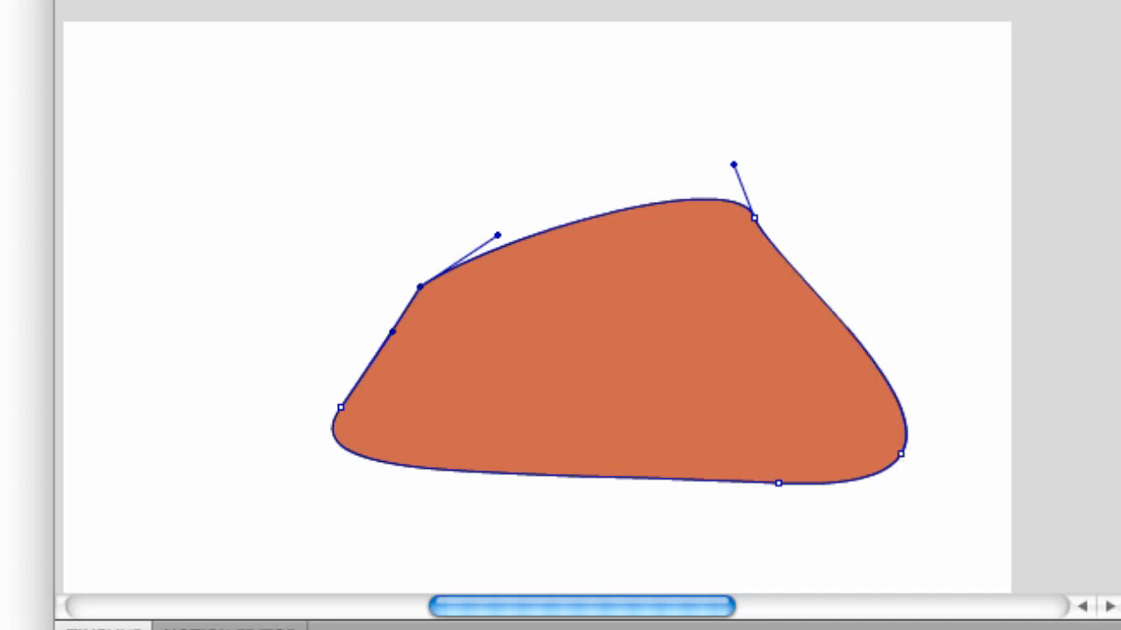
drag(902, 456, 927, 422)
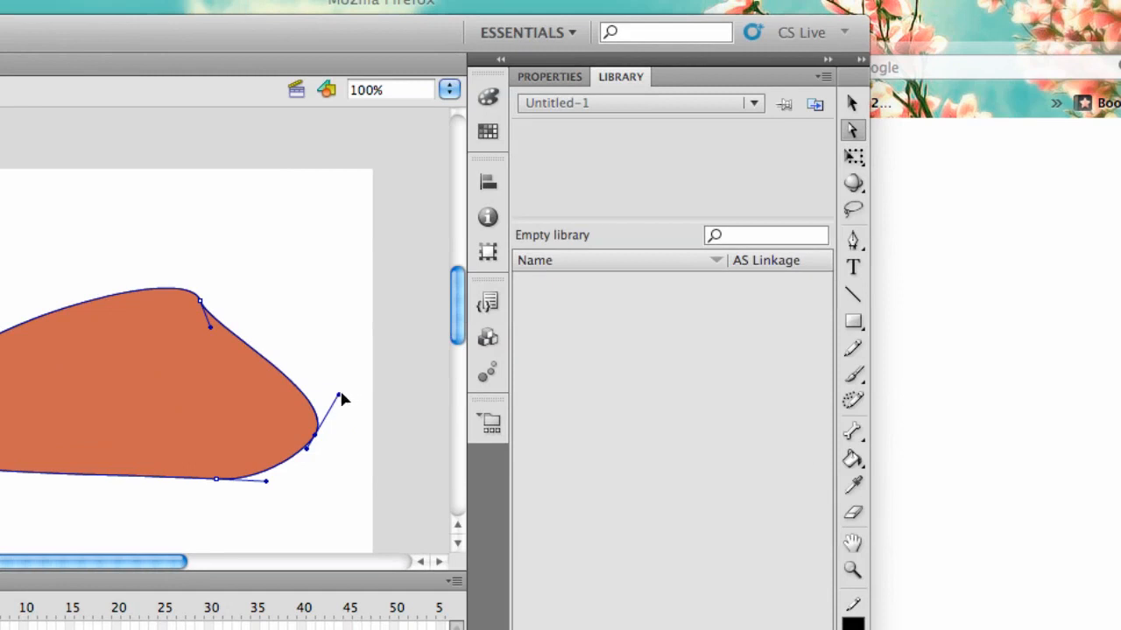
drag(340, 395, 331, 407)
Step: Add further anchor points along the upper, lower, left and lower-right edges of the orange shape with the Add Anchor Point tool
click(856, 245)
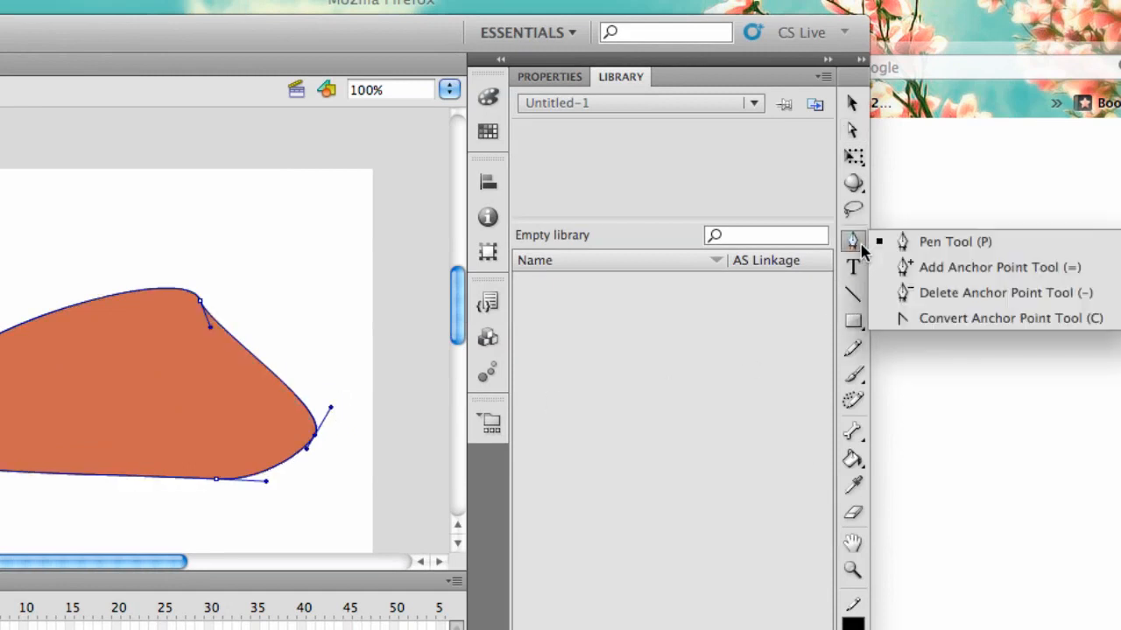
click(1012, 275)
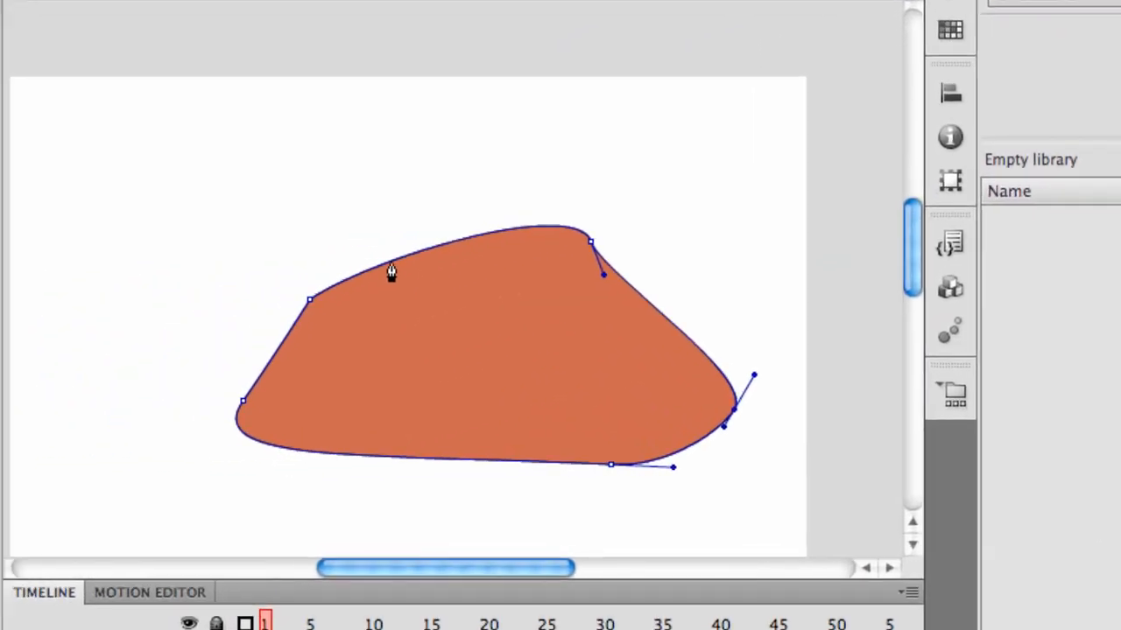
click(42, 317)
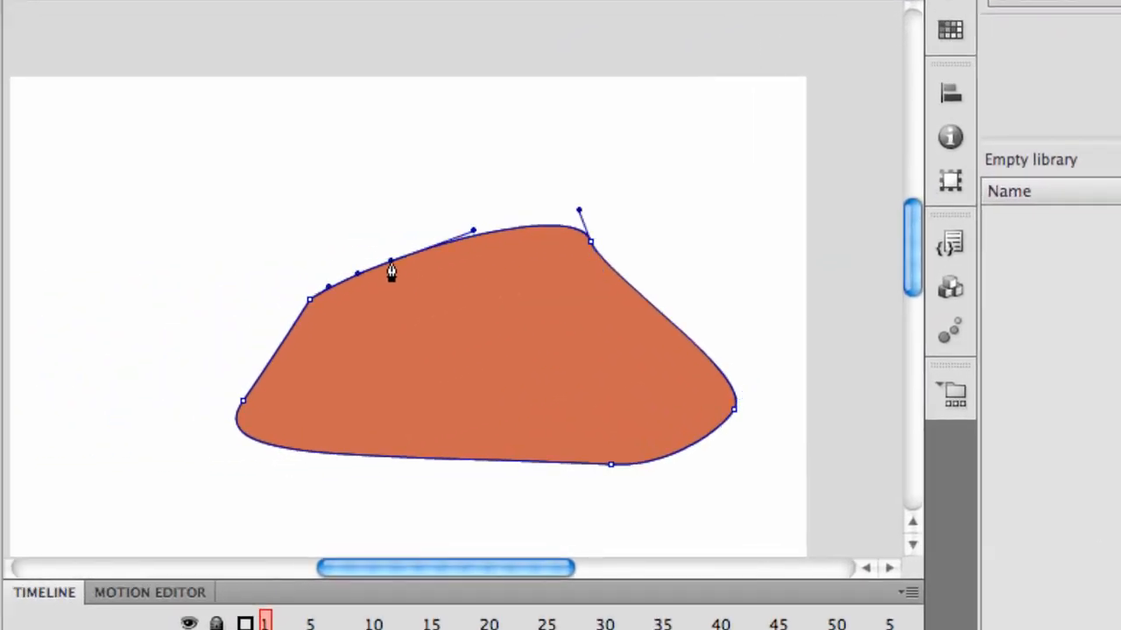
click(395, 457)
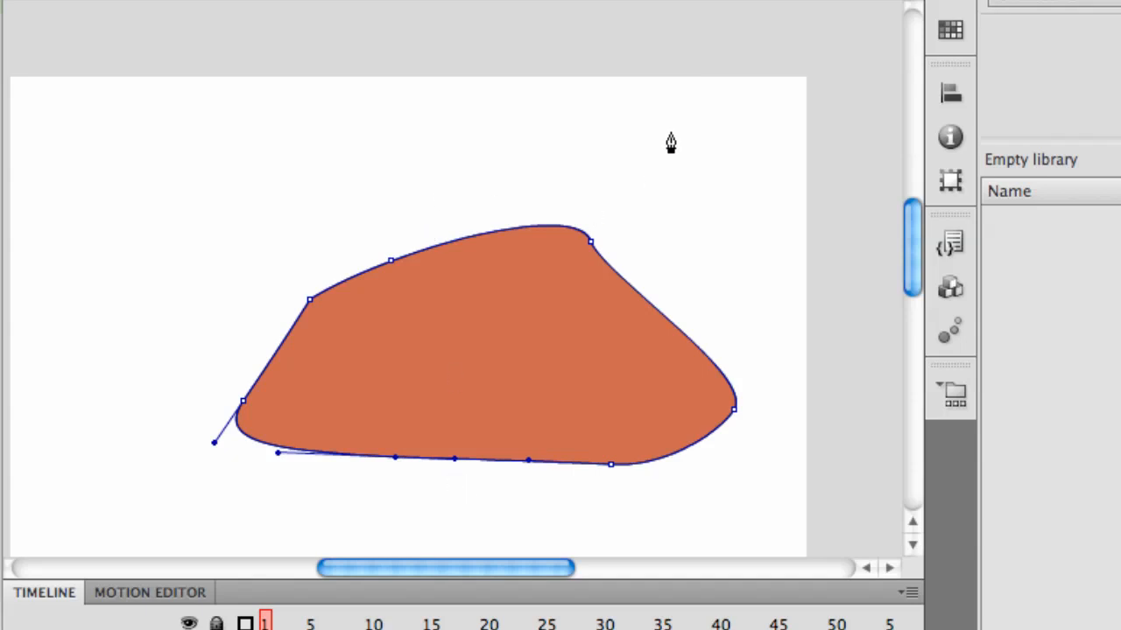
click(270, 361)
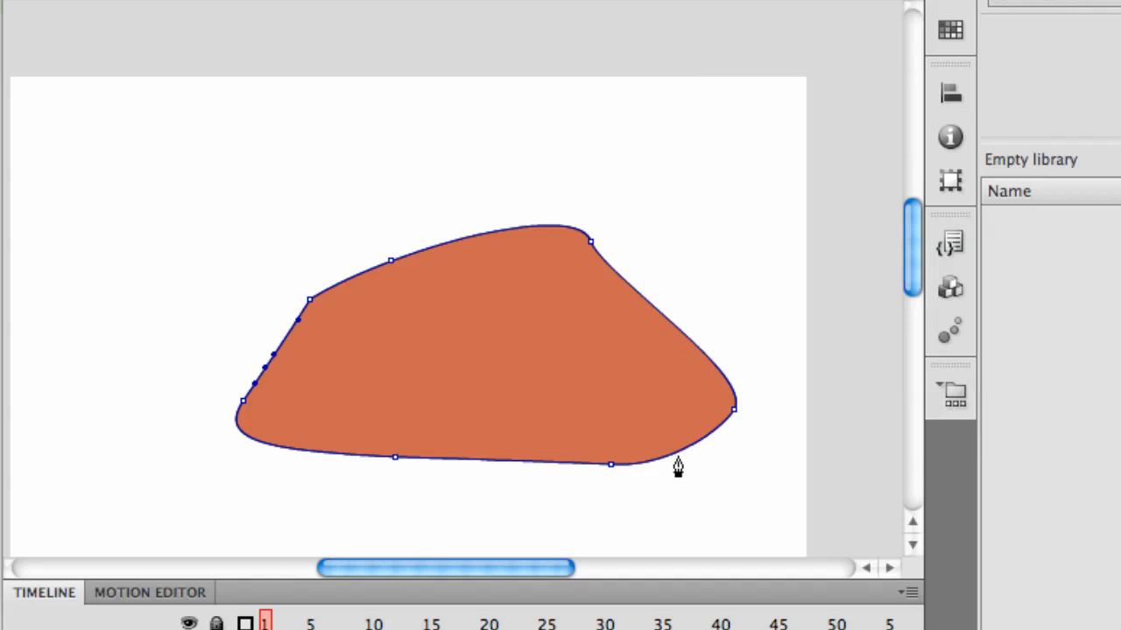
Step: Remove the upper-left and bottom-middle anchor points of the orange shape with the Delete Anchor Point tool, and delete the selected point on its left edge
click(976, 221)
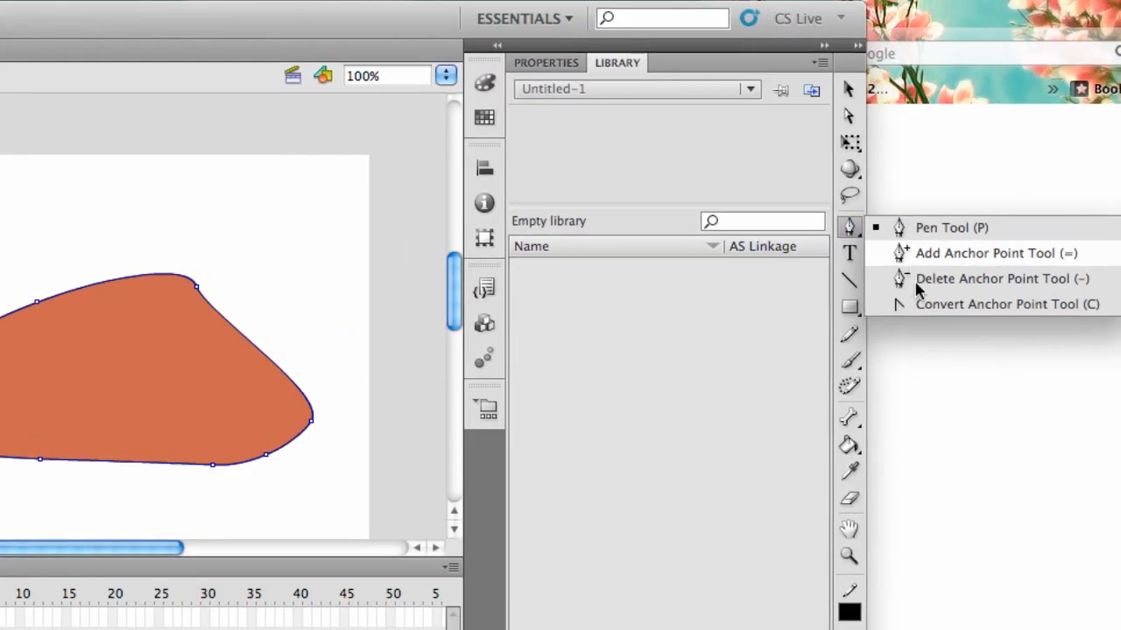
click(920, 280)
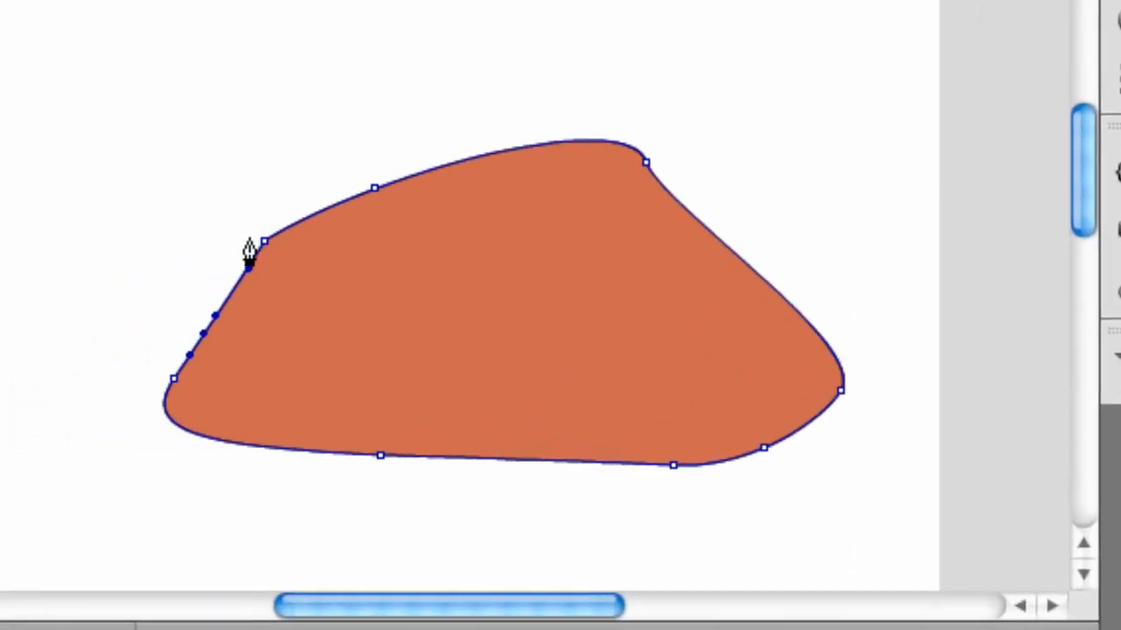
click(264, 241)
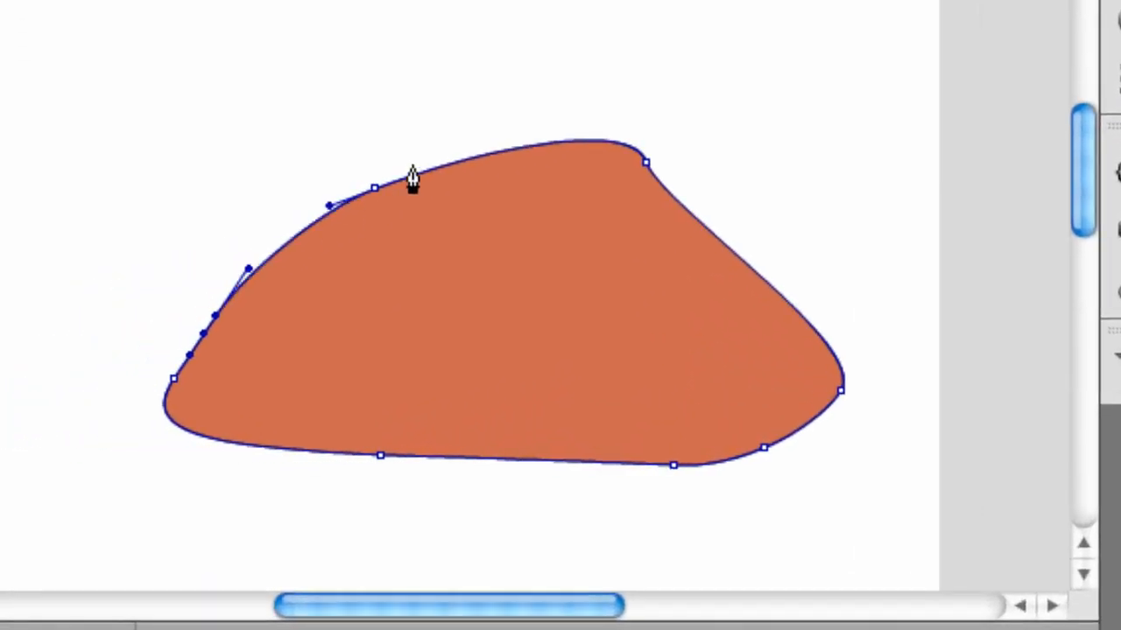
click(379, 457)
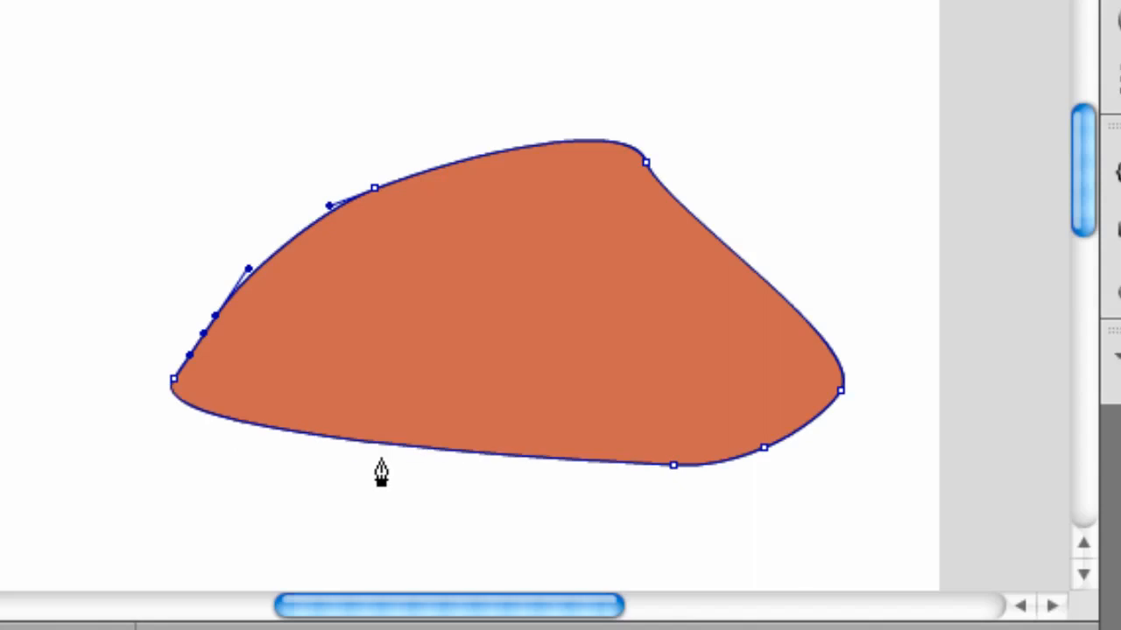
drag(105, 275, 285, 374)
key(Delete)
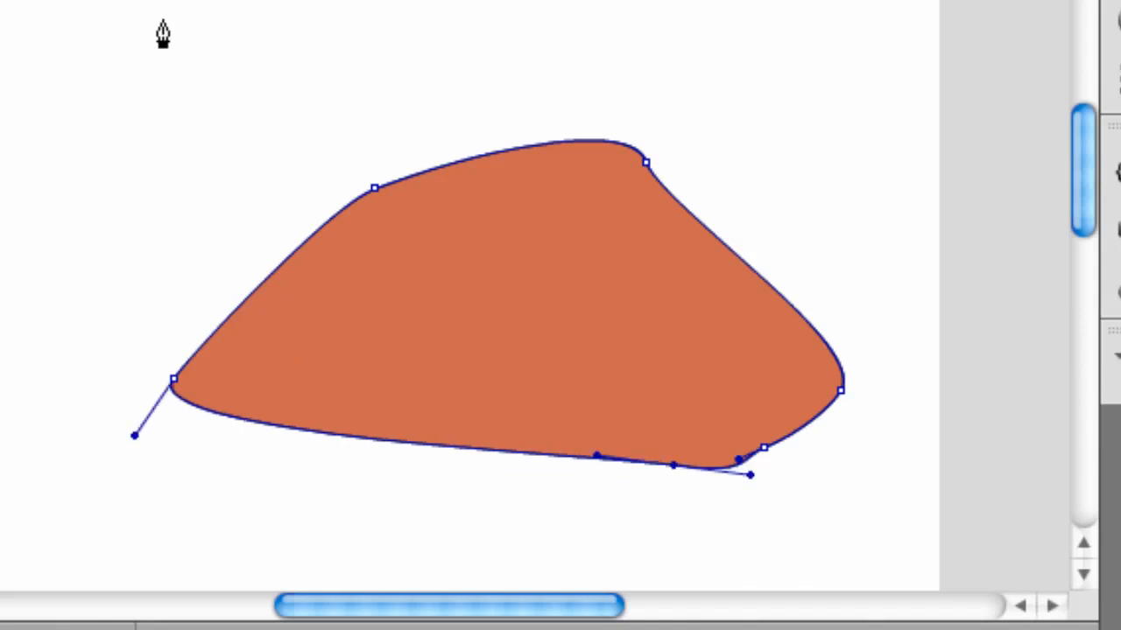
Step: Draw a small closed four-sided outline with straight edges above and to the left of the orange shape using the Pen tool
drag(162, 19, 112, 4)
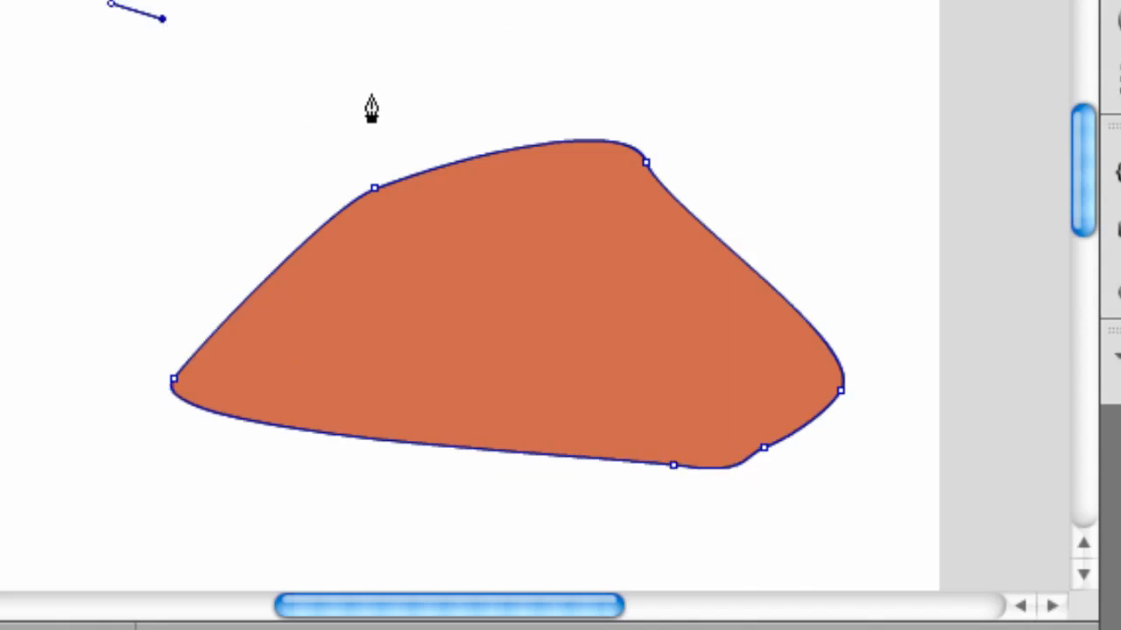
click(190, 177)
click(24, 104)
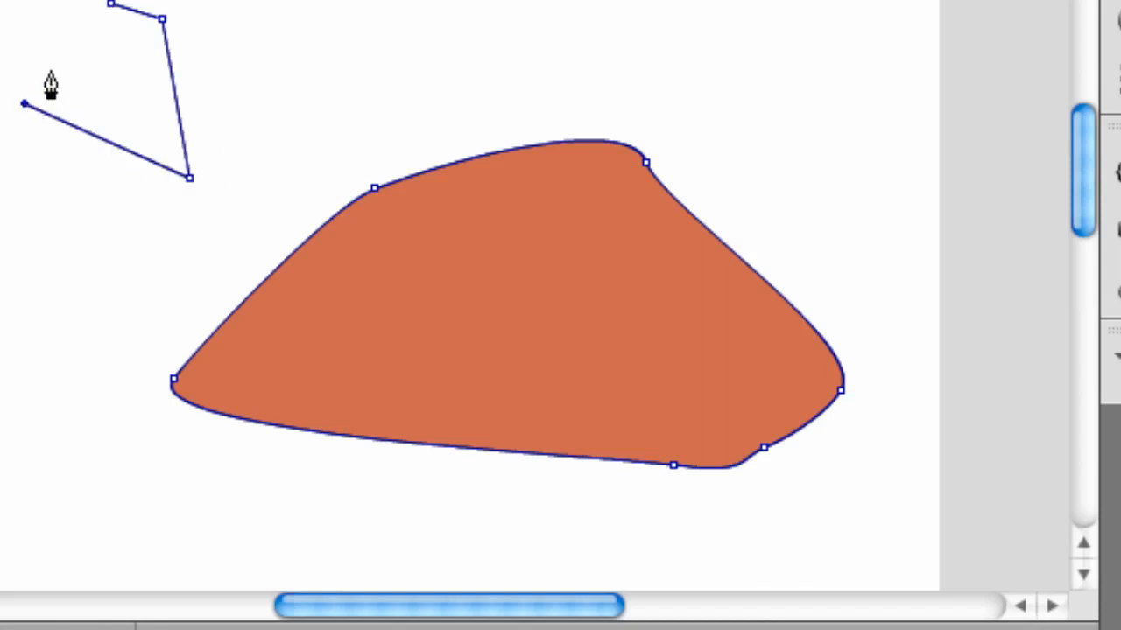
click(111, 4)
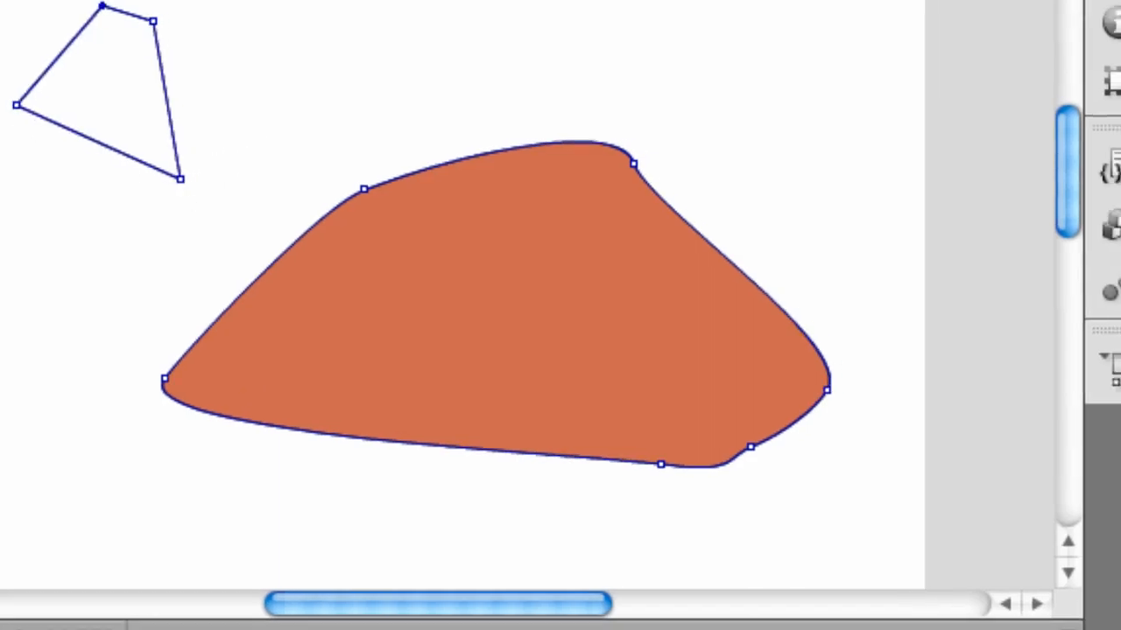
Step: Try to bend the right edge of the small four-sided outline outward with the Selection tool, and undo the bend
click(1053, 128)
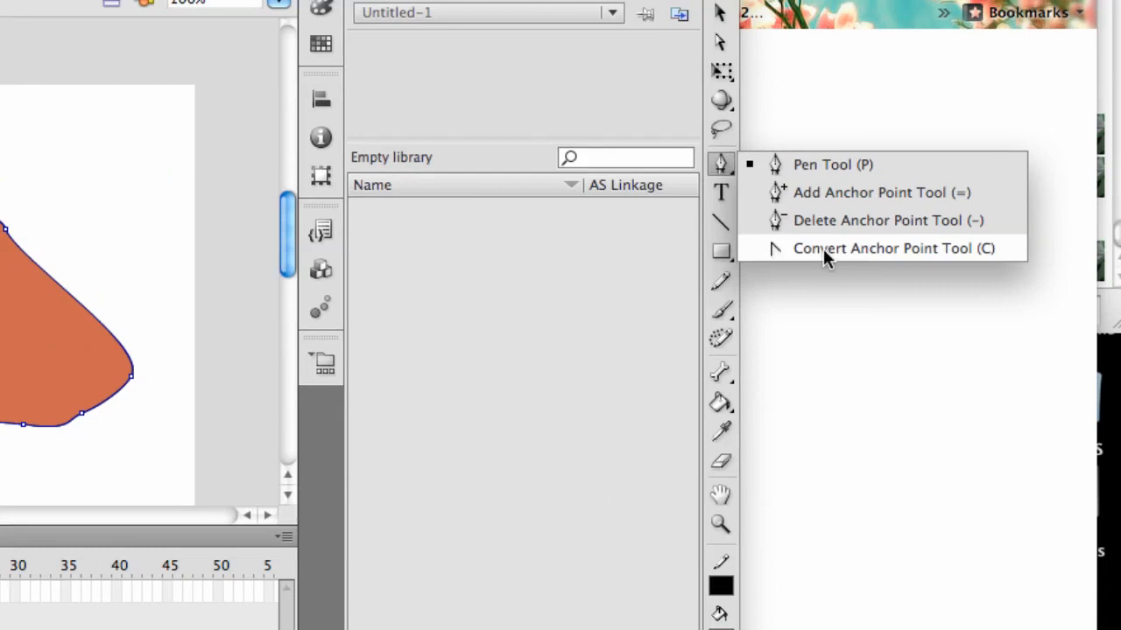
click(716, 13)
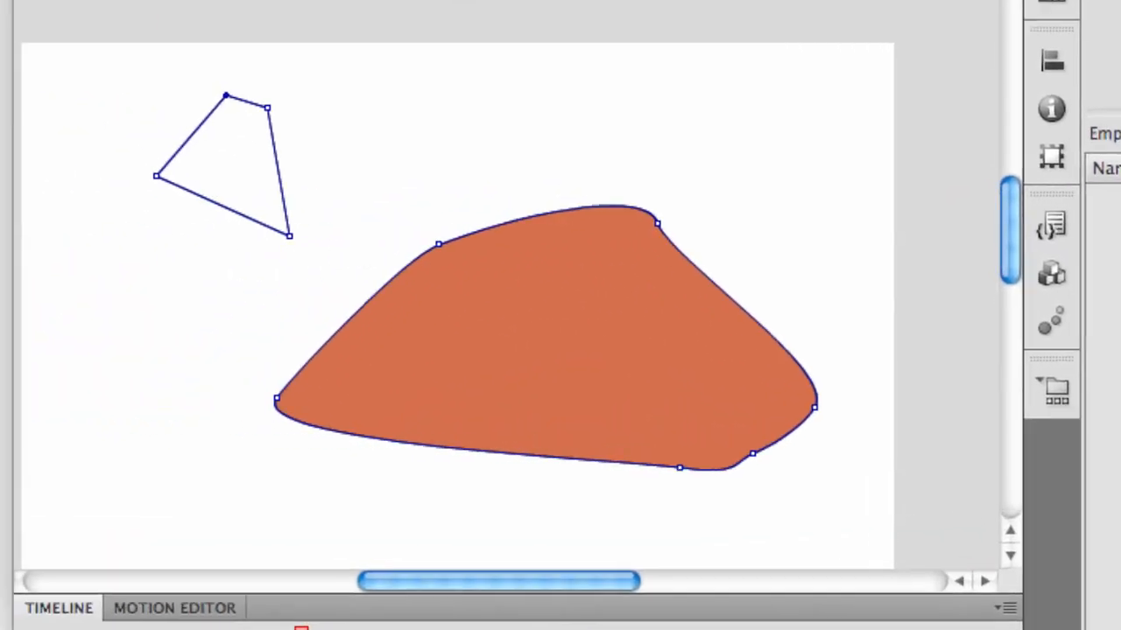
key(a)
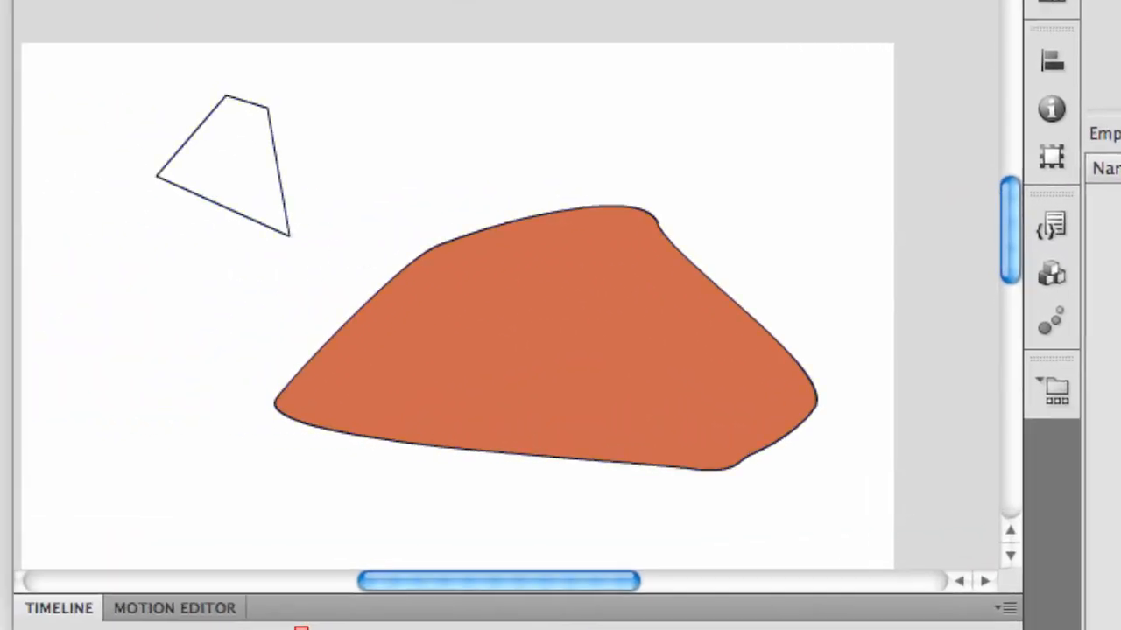
click(291, 236)
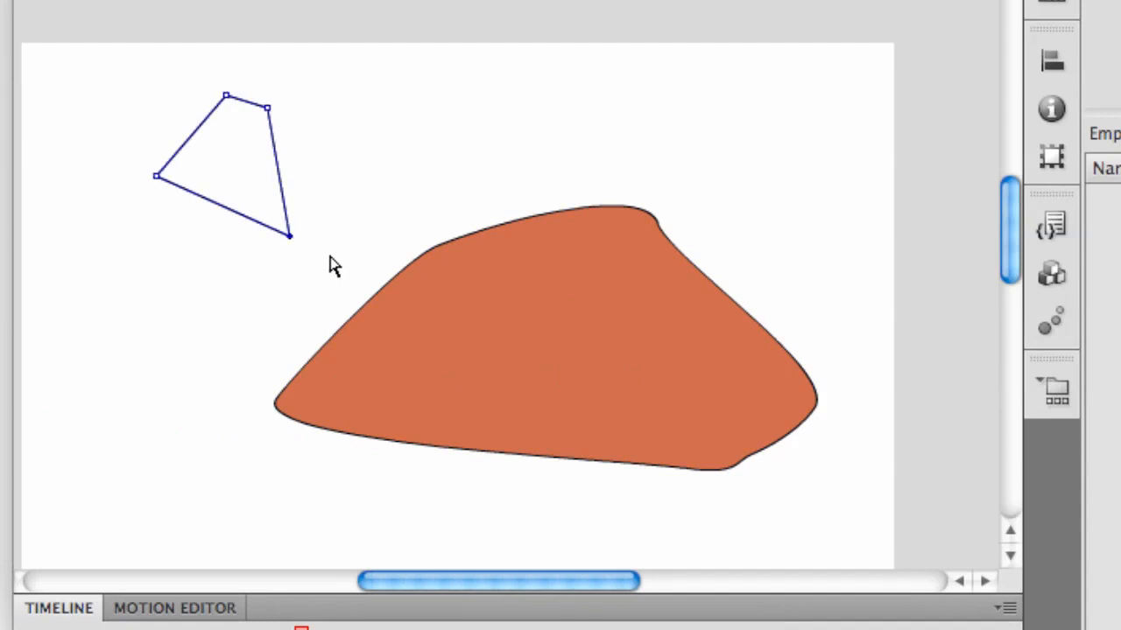
click(377, 210)
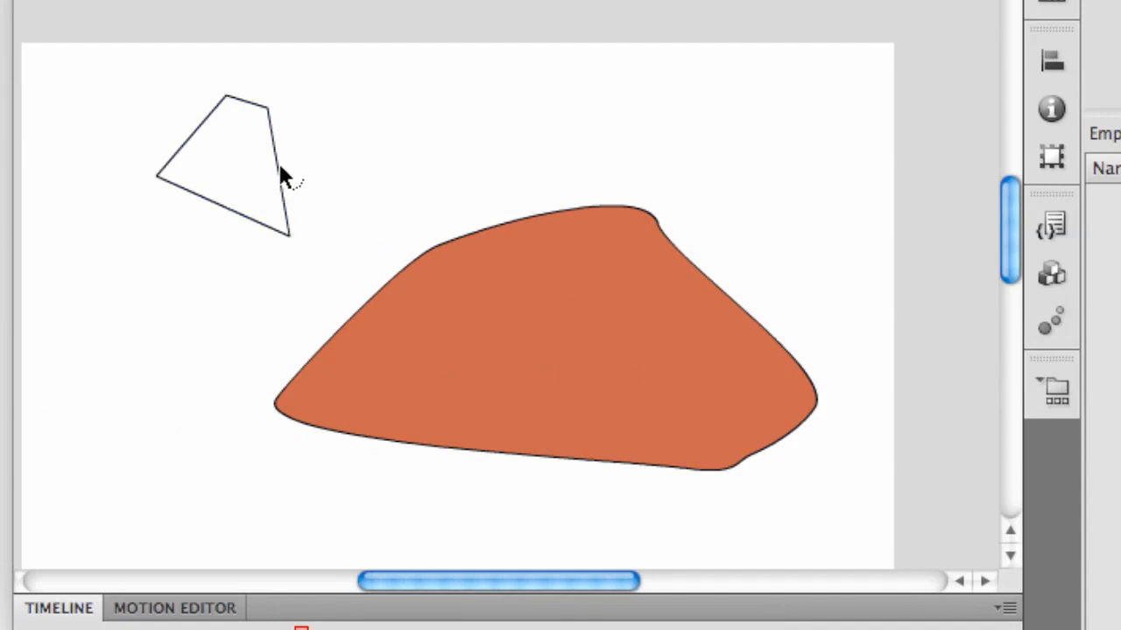
drag(280, 175, 418, 156)
key(ctrl+z)
Step: Convert the small outline's lower-right and top-left corner points to smooth curves, and pull its right and lower-left curves into new shapes with the Selection tool
drag(291, 234, 368, 198)
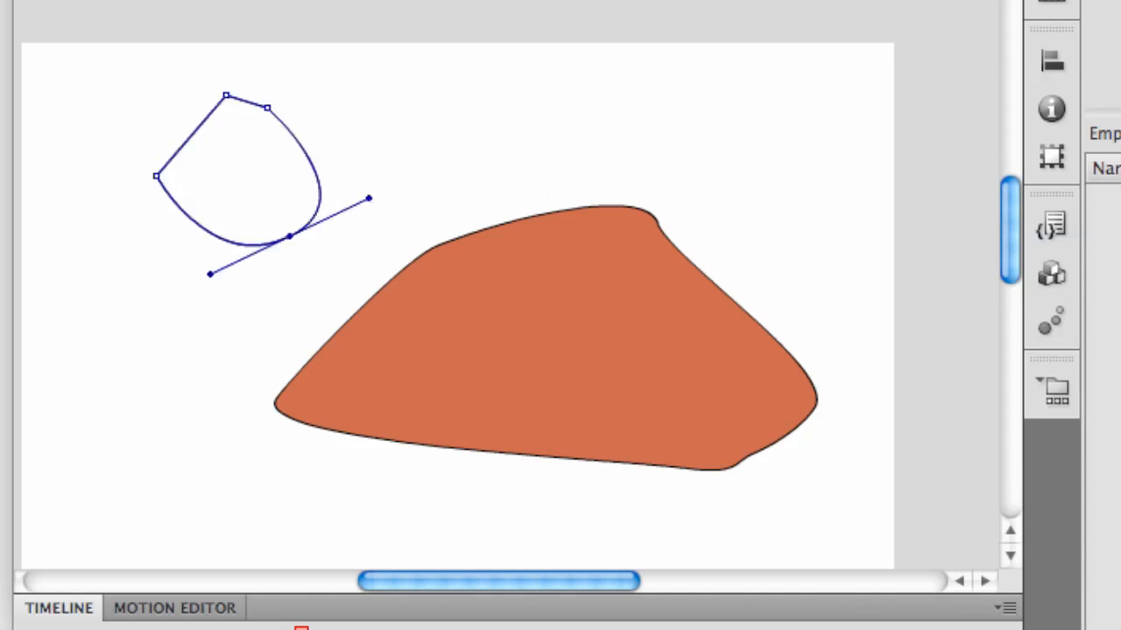
mouse_move(226, 95)
mouse_down()
mouse_move(170, 100)
mouse_move(232, 69)
mouse_move(415, 95)
mouse_move(337, 60)
mouse_move(283, 82)
mouse_up()
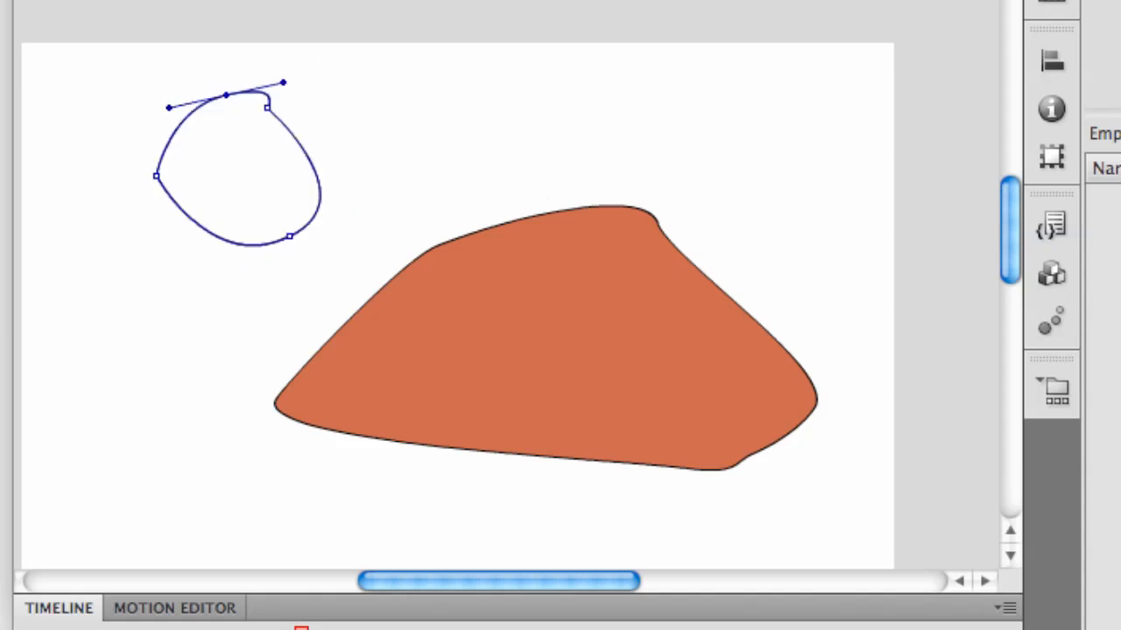
key(v)
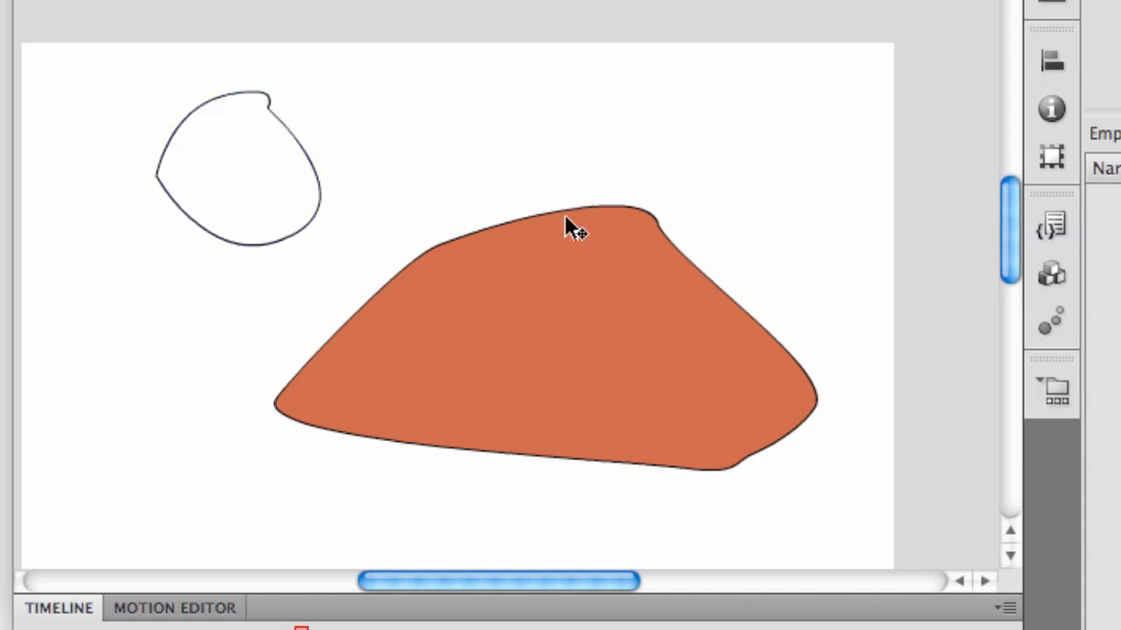
drag(287, 242, 346, 175)
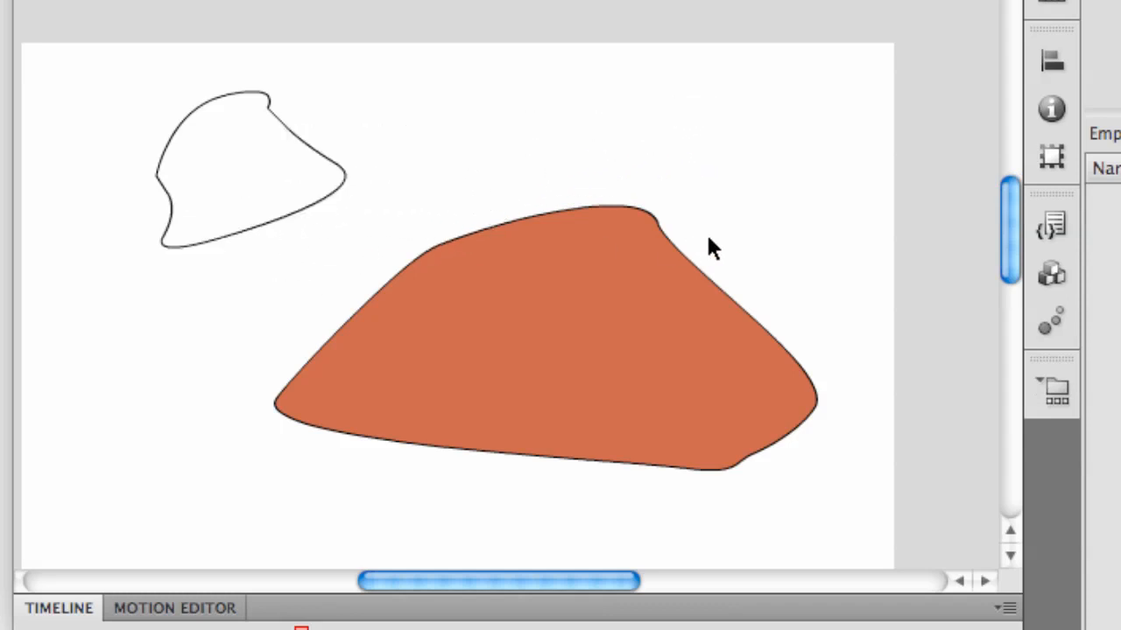